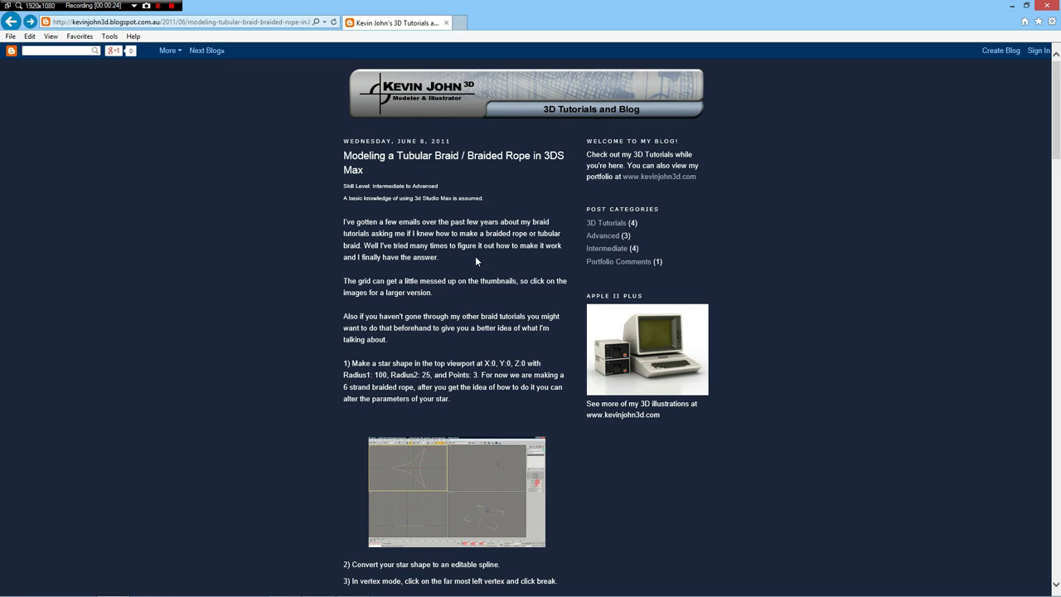
Read through the tubular braid tutorial and enlarge the screenshot of its vertex fillet stage.
scroll(476, 261, down, 5)
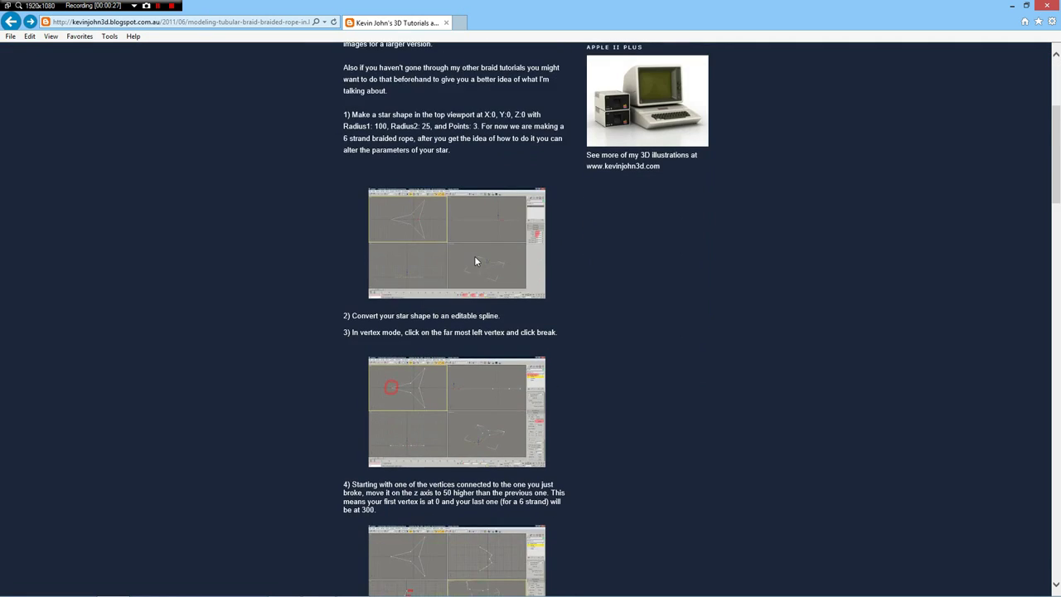
scroll(476, 263, down, 8)
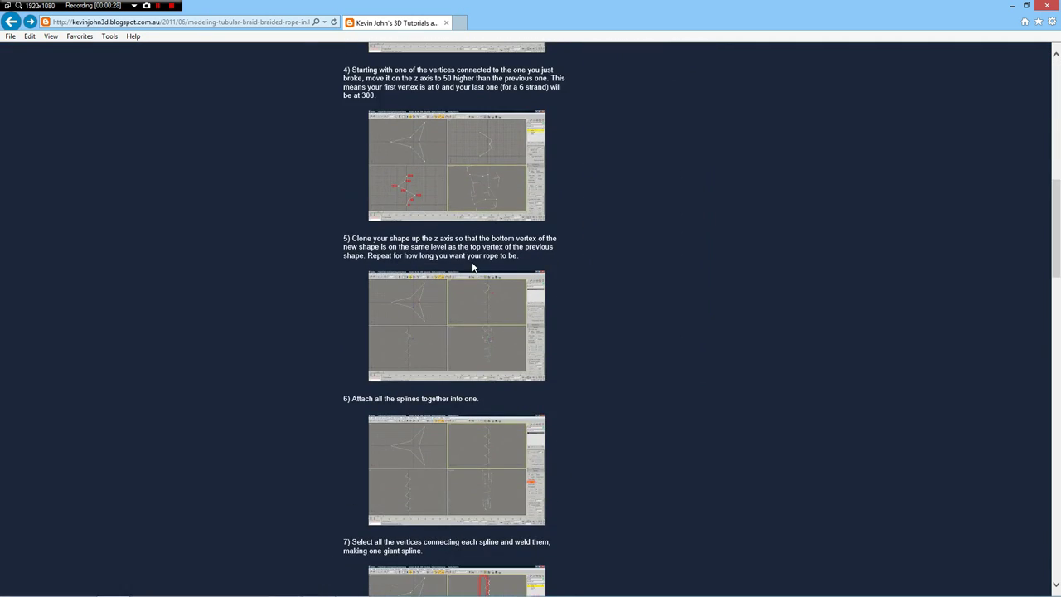
scroll(473, 270, down, 10)
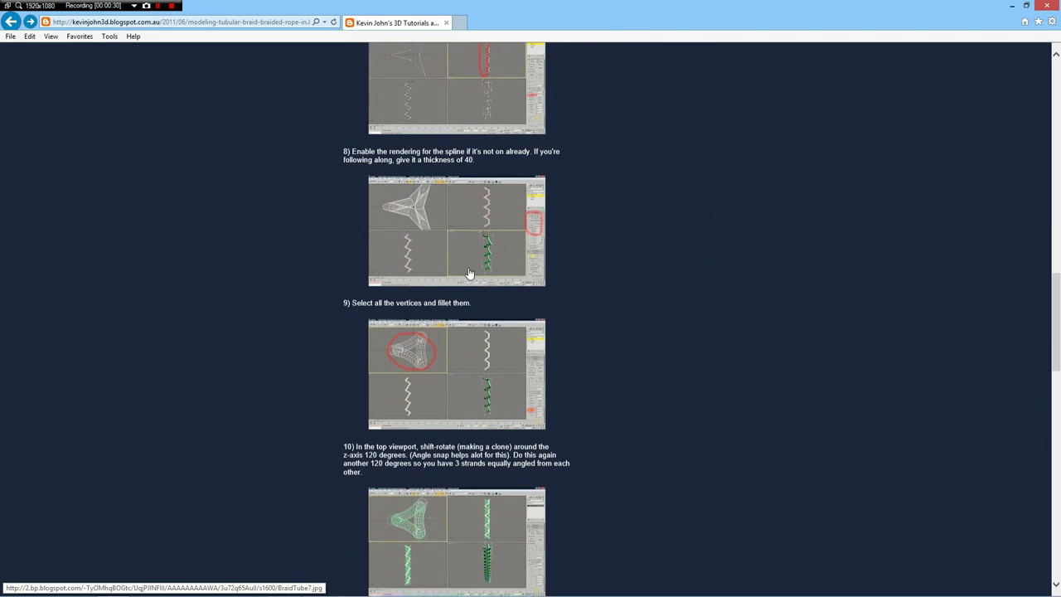
scroll(468, 272, down, 2)
click(437, 240)
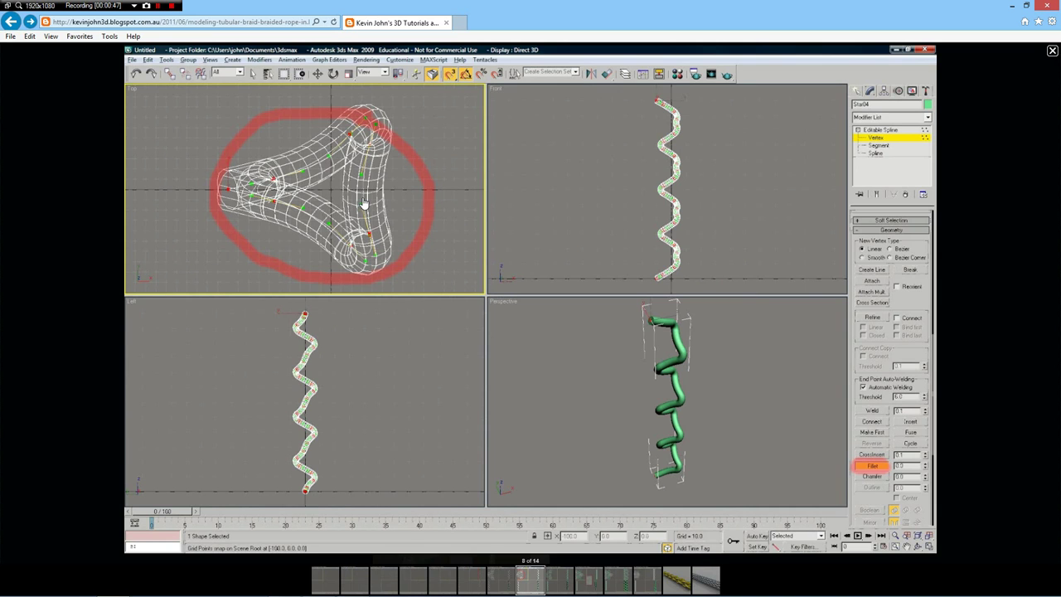
key(Escape)
scroll(507, 281, up, 15)
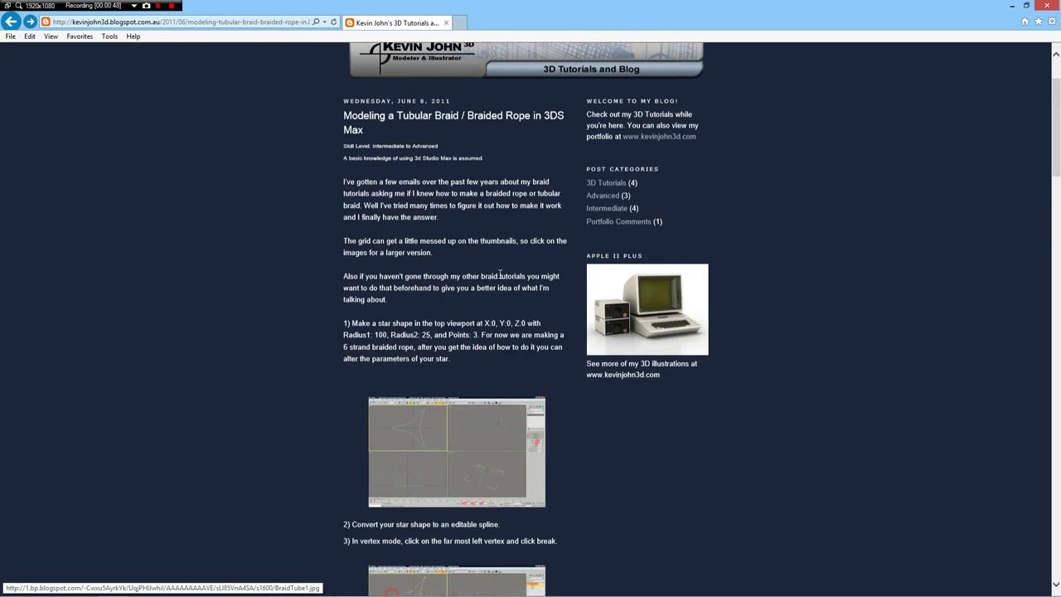
Look through the blog's Advanced category for the other braid modelling methods.
click(614, 236)
scroll(450, 287, down, 3)
scroll(448, 289, down, 2)
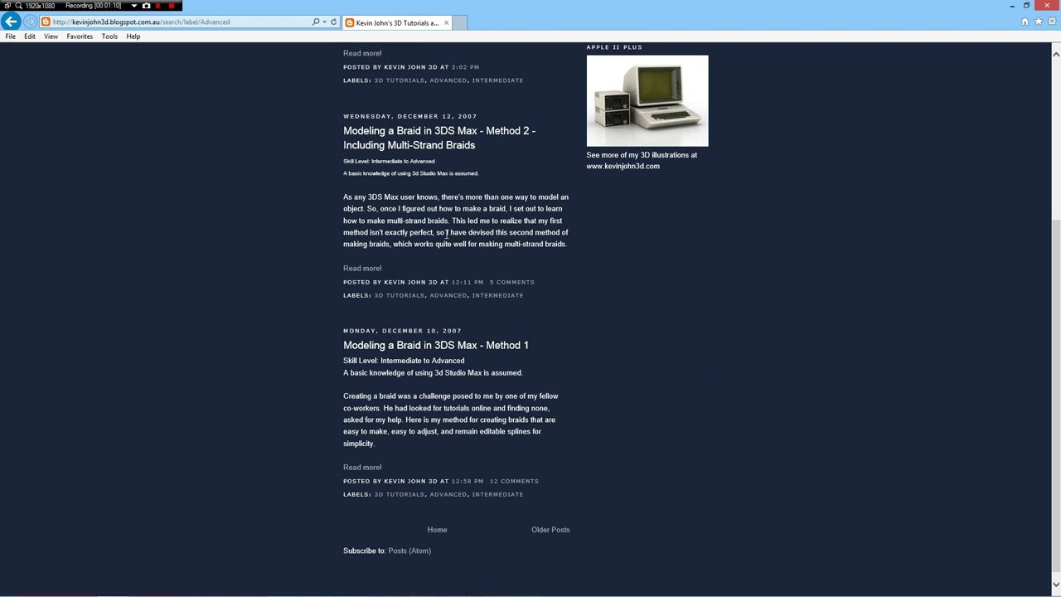
Switch to modo, close the render window and make the Base Material layer visible.
key(alt+Tab)
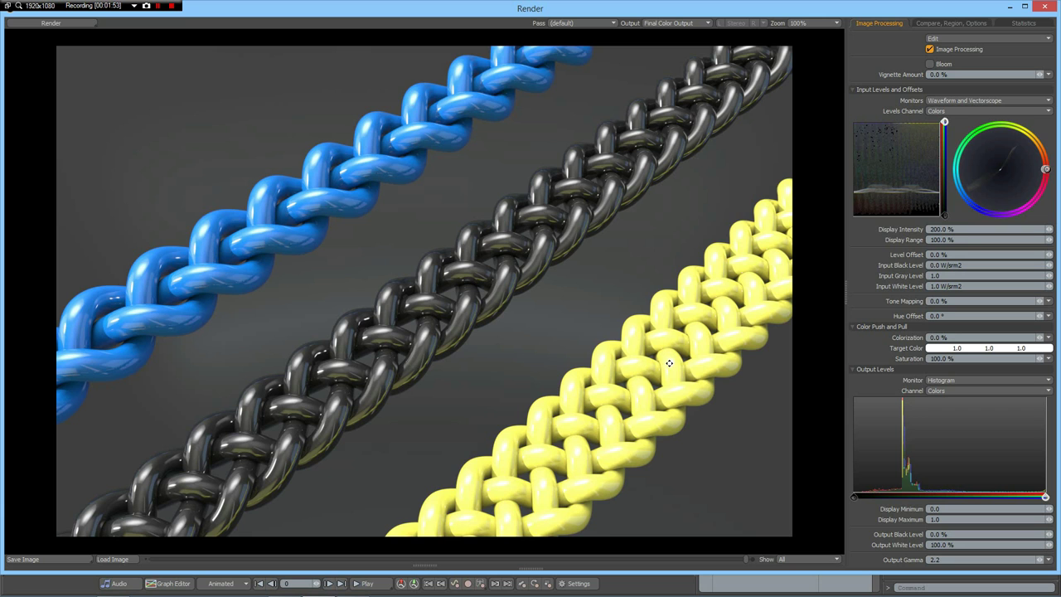
click(1046, 7)
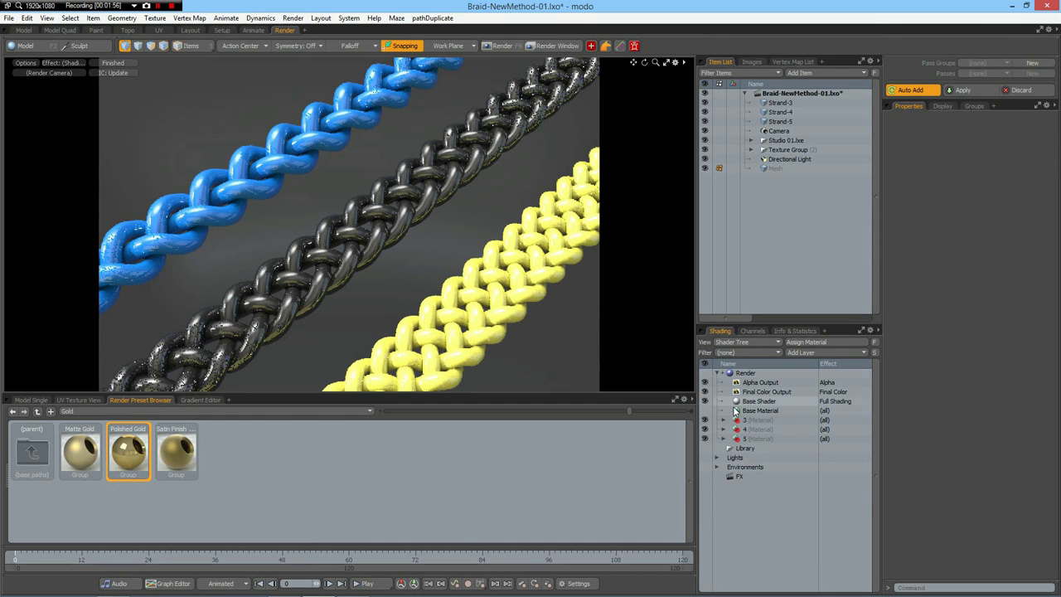
click(705, 411)
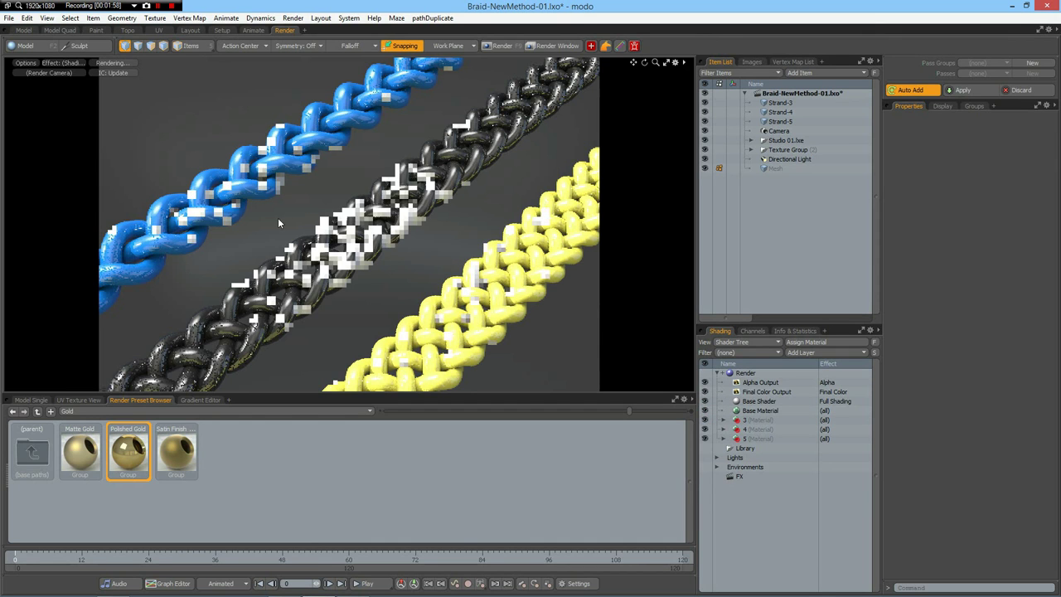
In the Model layout, hide Strand-3, Strand-4 and Strand-5, and select the empty Mesh item.
click(23, 30)
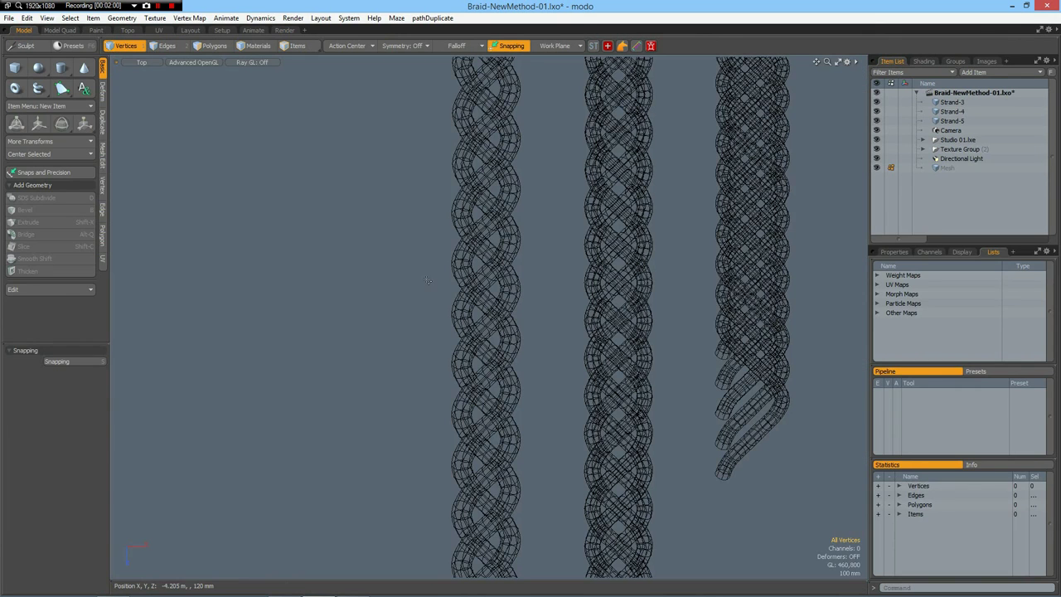
drag(877, 102, 878, 121)
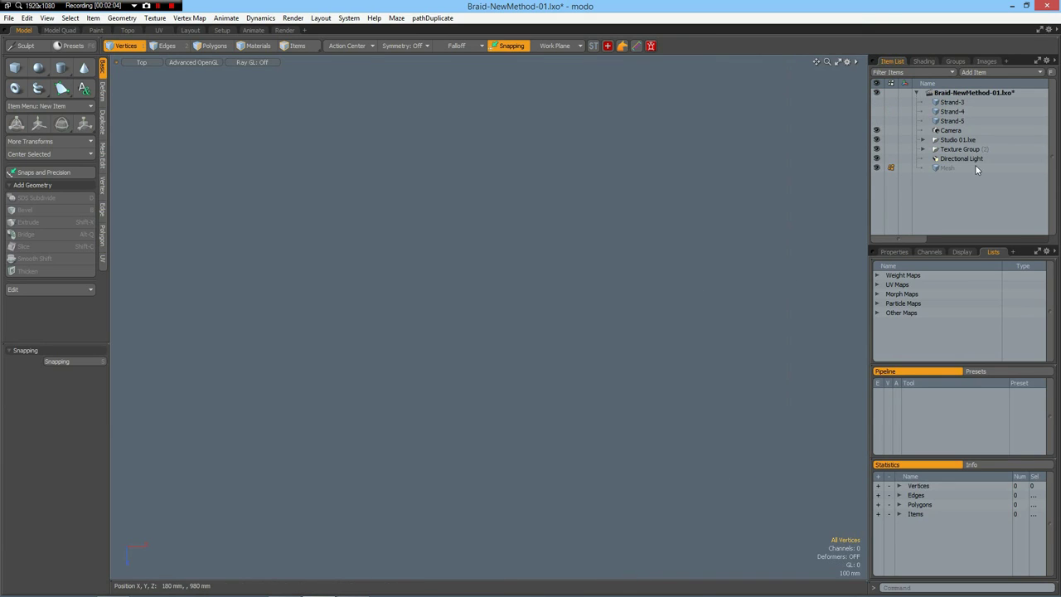
click(943, 169)
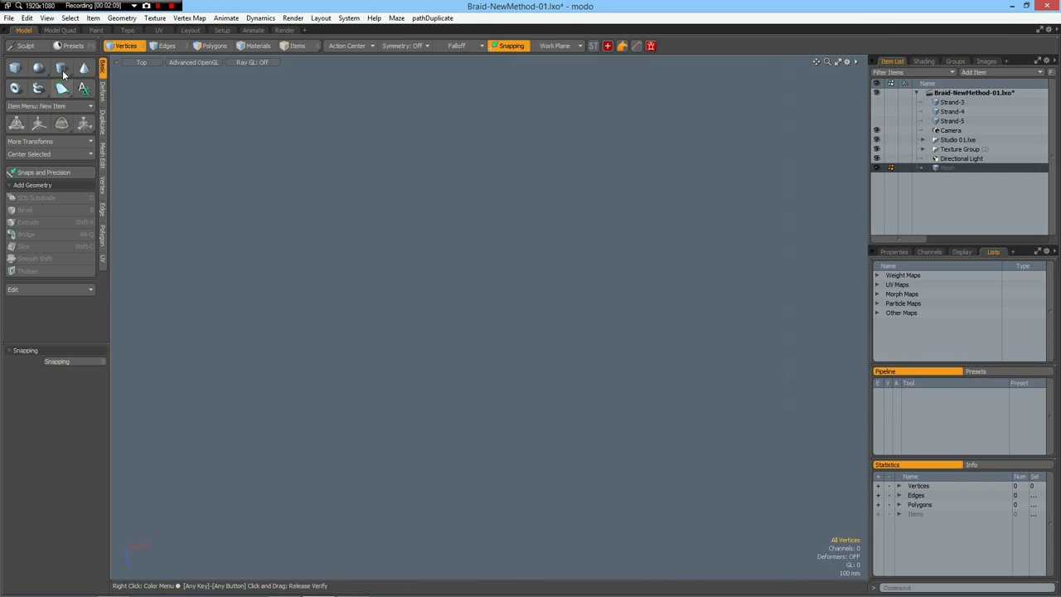
Draw a sideways V of five points with the Pen tool in Lines mode, in the top view.
click(62, 88)
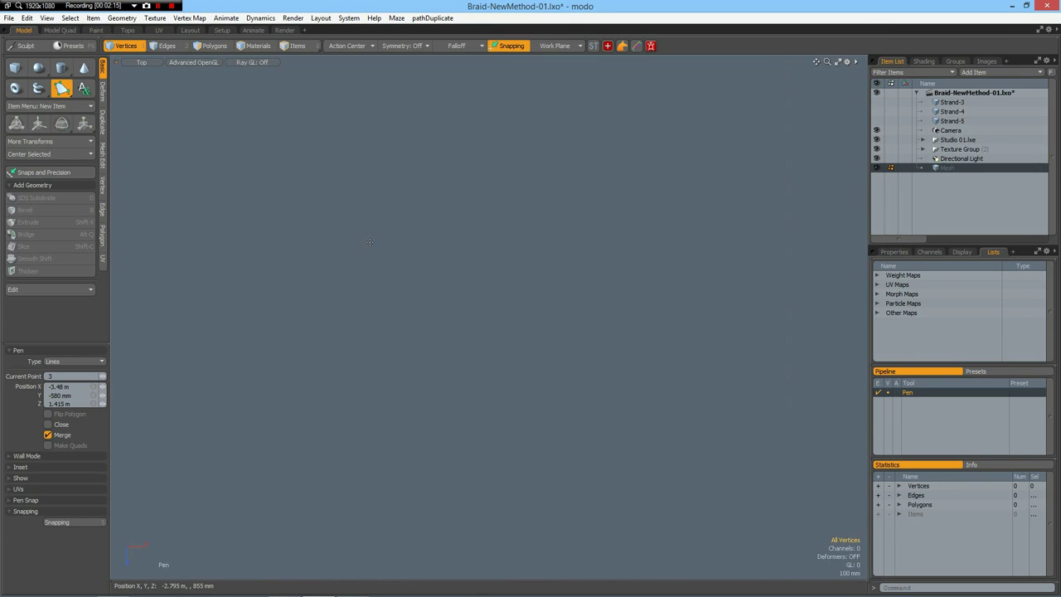
click(328, 243)
click(445, 252)
click(578, 265)
click(445, 292)
click(329, 314)
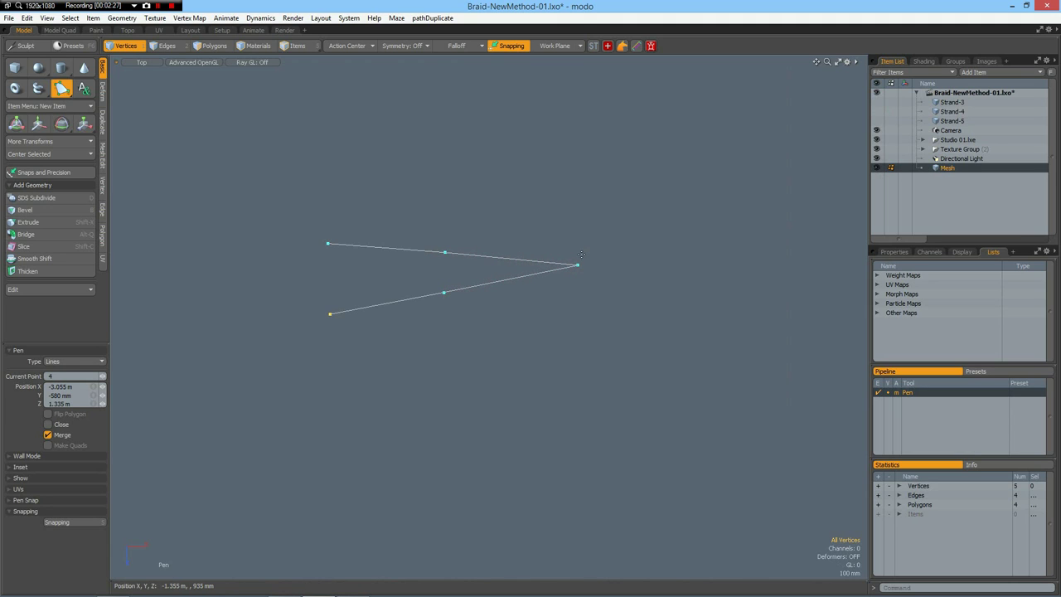
key(space)
Try to bevel the V's corner vertex with a round level of 2, and delete the remaining lines.
click(578, 266)
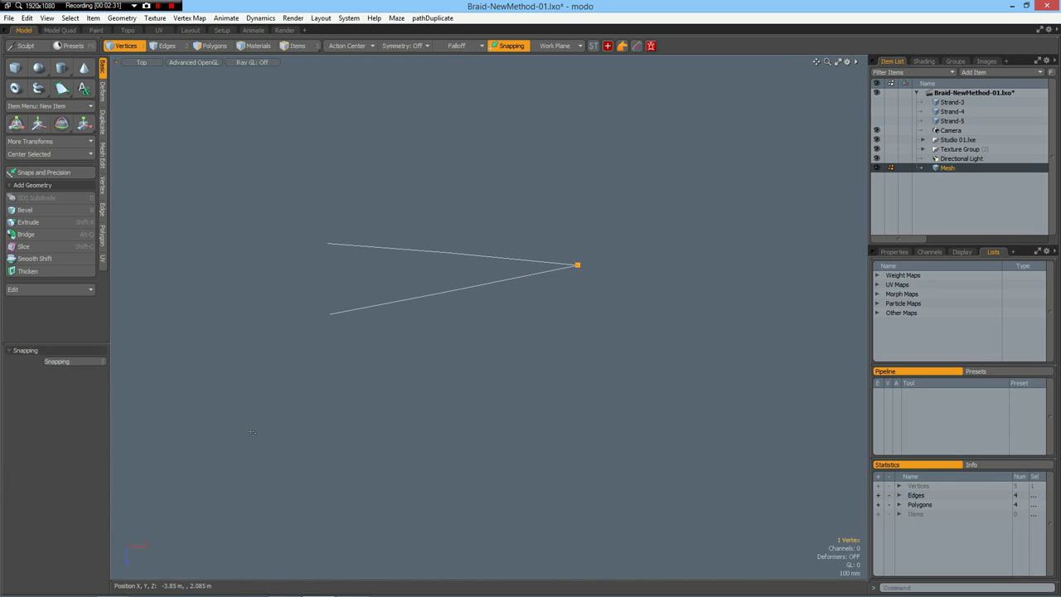
key(b)
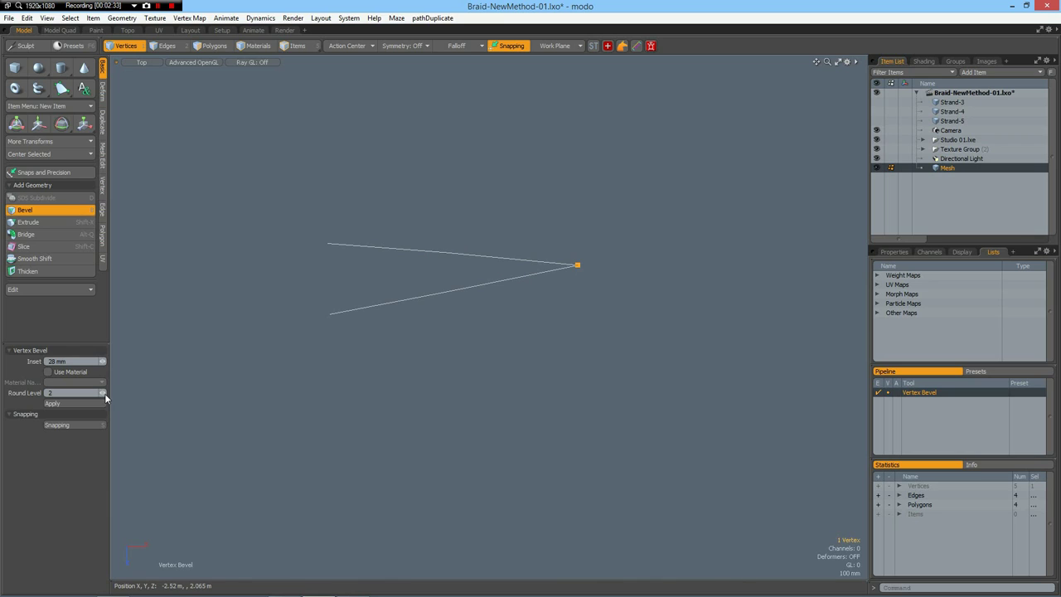
click(429, 468)
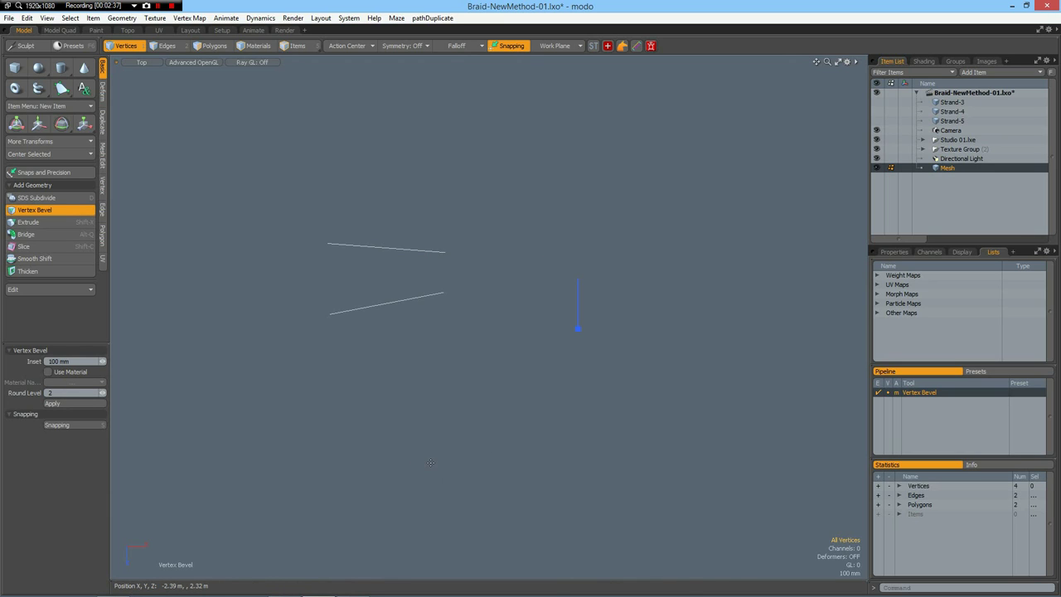
key(space)
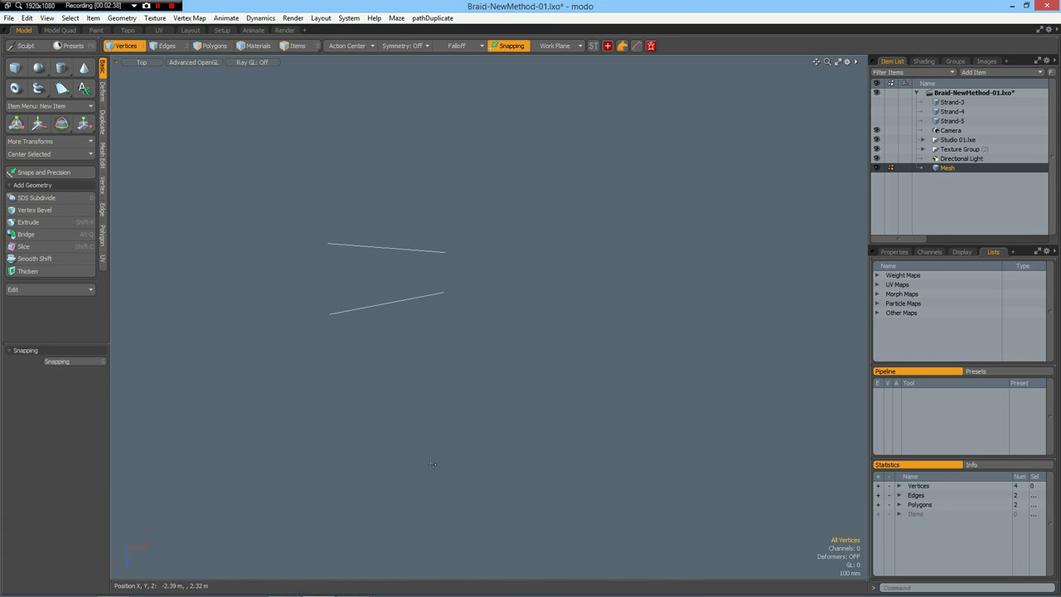
right_drag(234, 182, 668, 433)
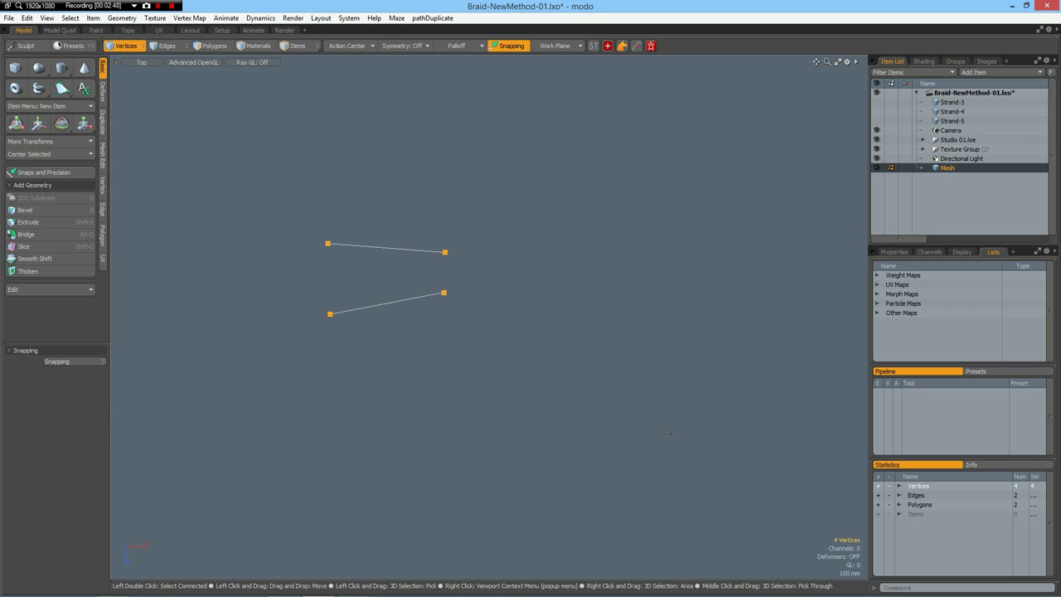
key(Delete)
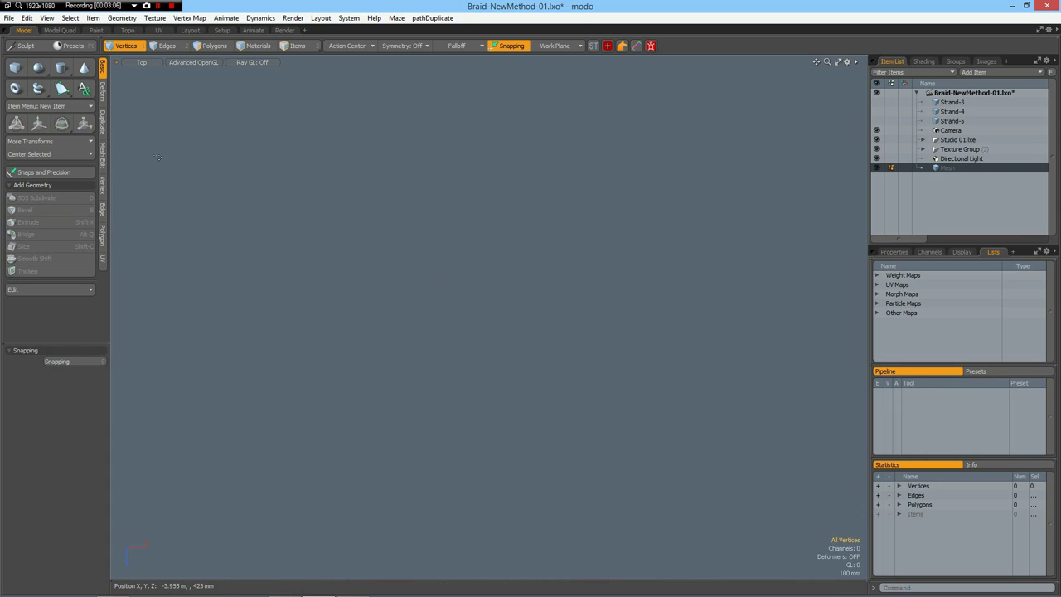
Create a unit plane as a new item and loop slice its upper edge with 11 uniform cuts.
ctrl+click(39, 92)
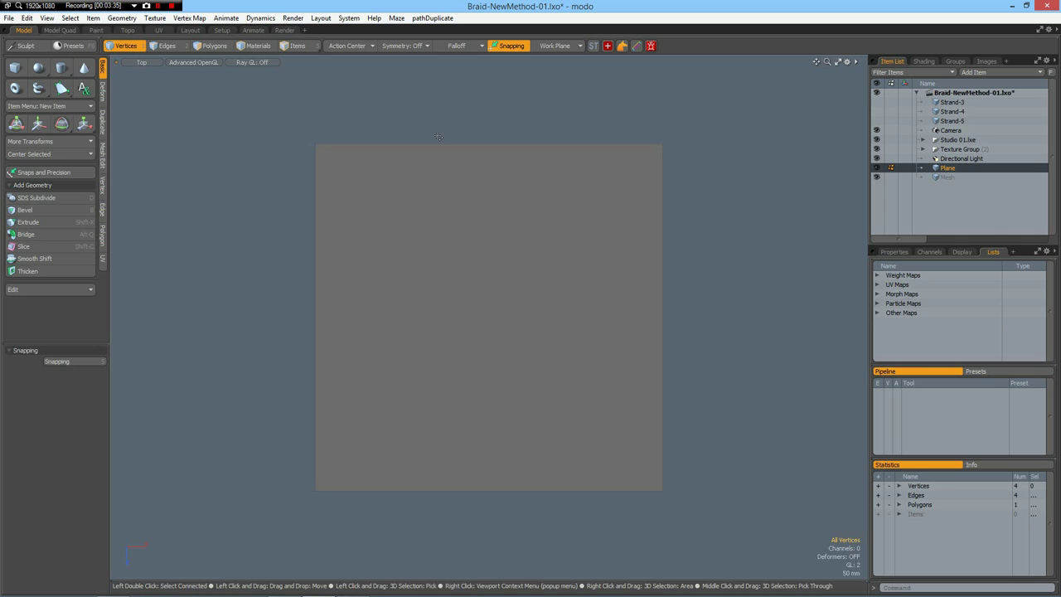
key(2)
drag(459, 128, 450, 189)
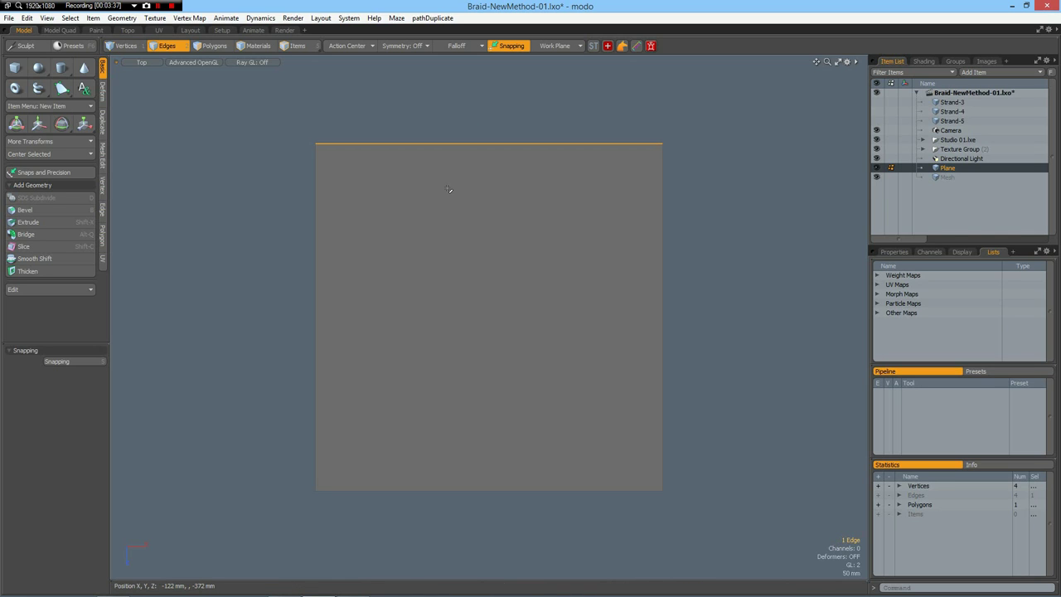
key(alt+c)
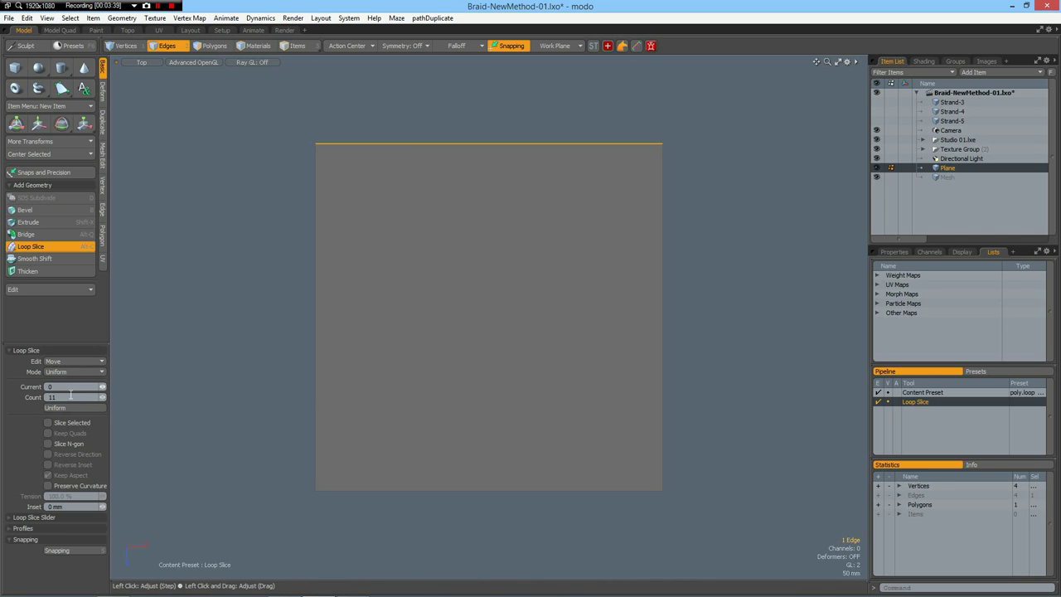
click(260, 321)
key(space)
Loop slice the plane in the other direction with 11 uniform cuts to form a square grid.
drag(300, 324, 360, 333)
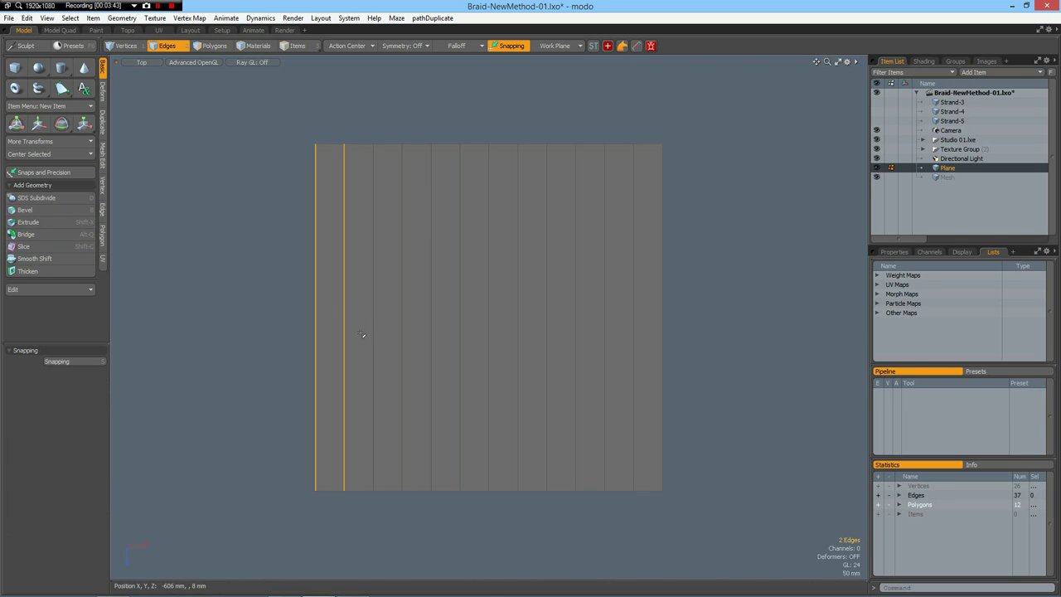
key(alt+c)
click(359, 332)
key(space)
click(183, 324)
Set snapping to Vertex and slice the gridded plane corner to corner along both diagonals.
alt+drag(451, 326, 411, 352)
key(o)
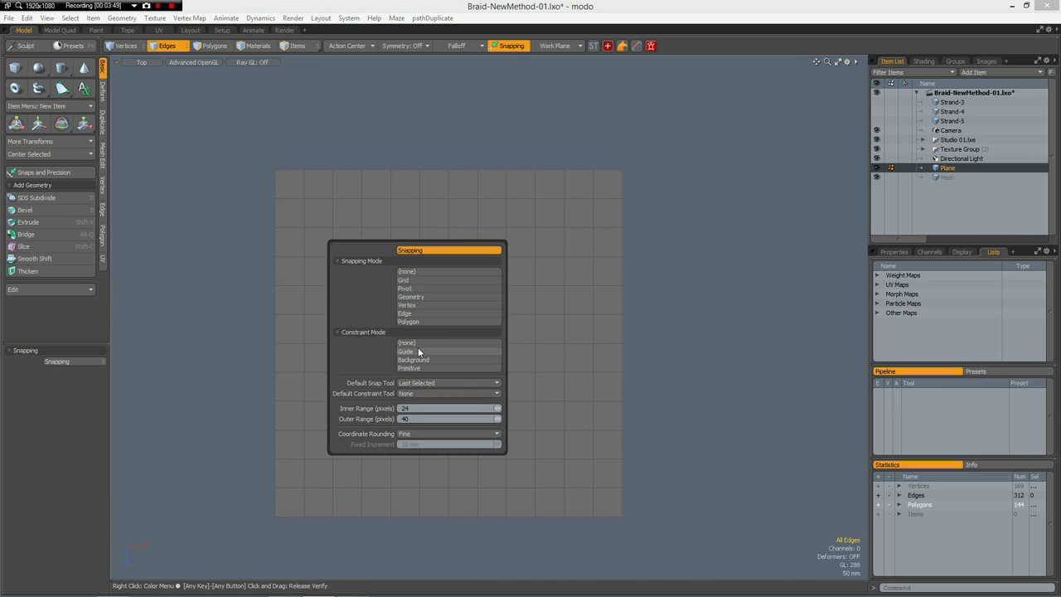
click(416, 306)
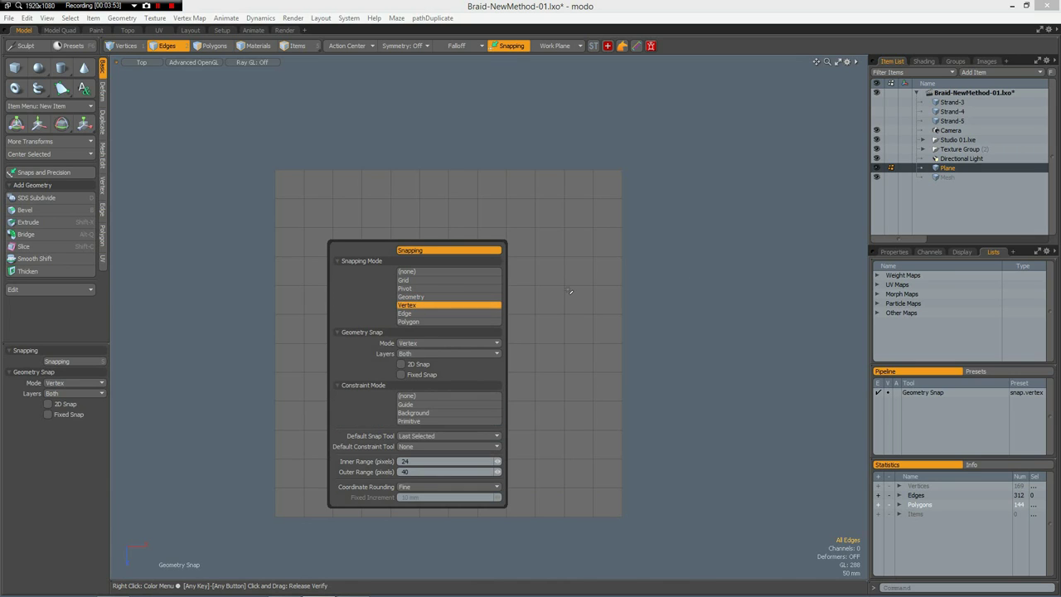
key(ctrl)
key(shift+c)
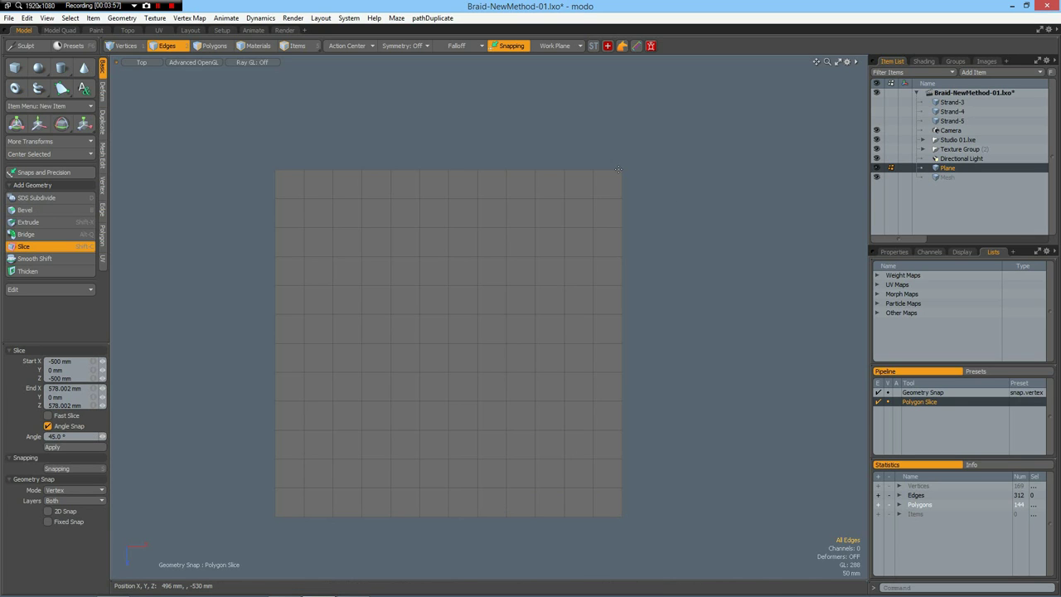
drag(623, 169, 264, 527)
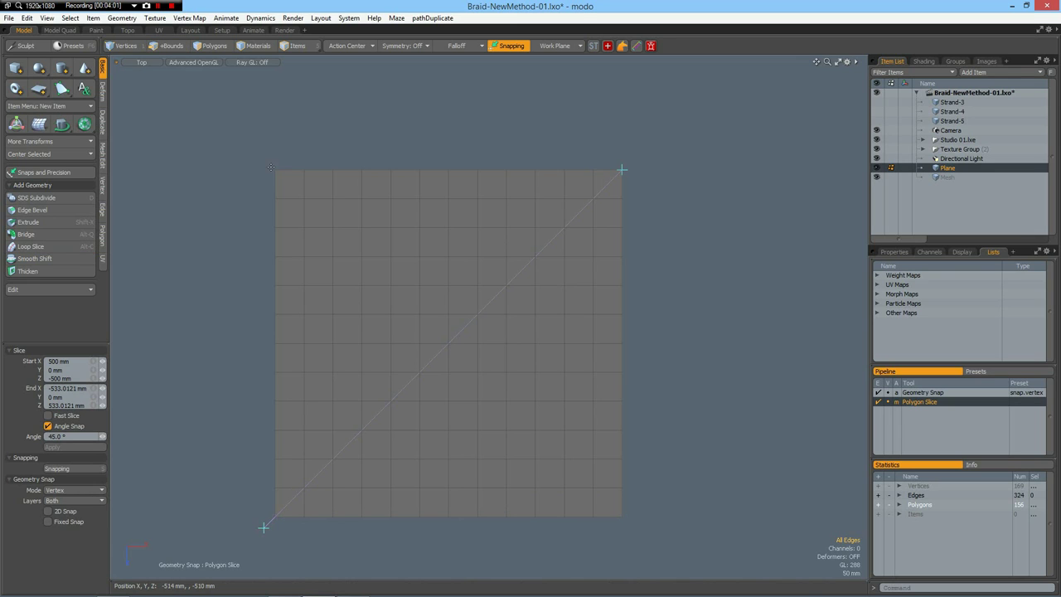
shift+drag(272, 167, 647, 540)
key(space)
Copy the diagonal edges running from the plane's left corners to its centre and paste them into the Mesh item.
click(298, 495)
shift+click(320, 470)
key(Up)
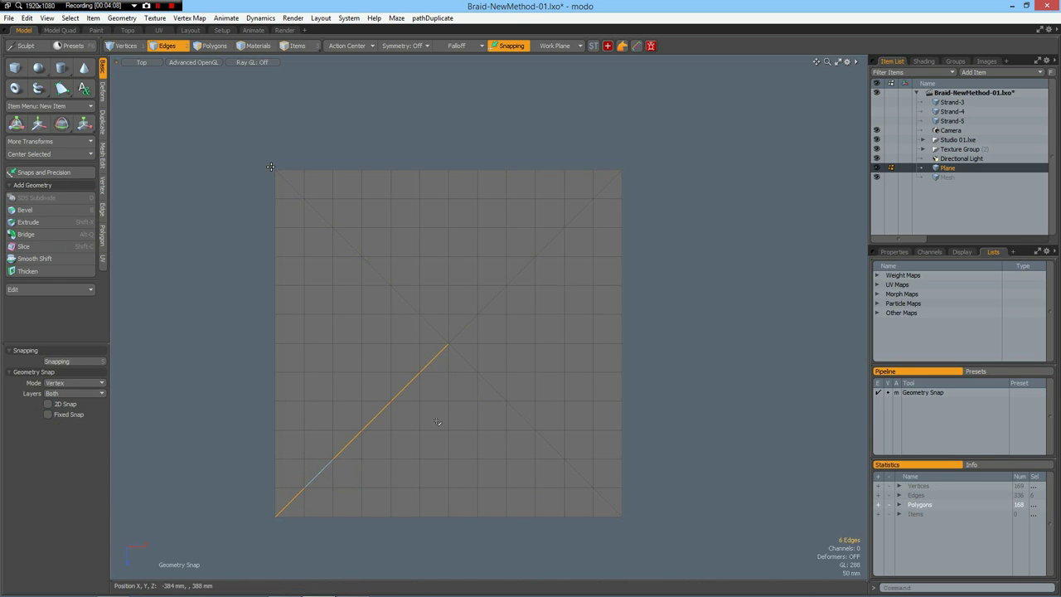
shift+click(435, 328)
shift+click(409, 303)
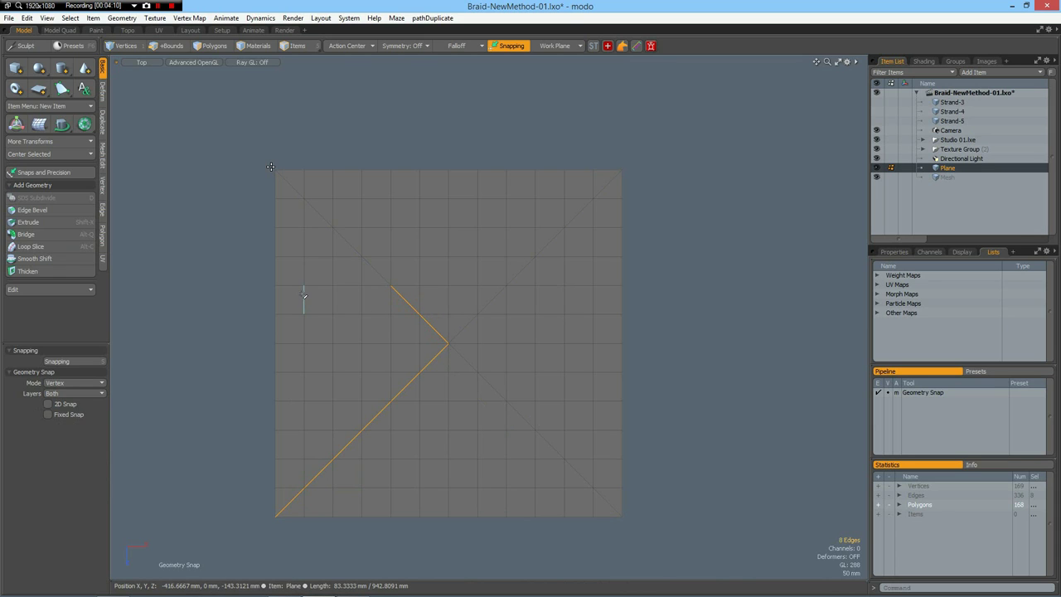
key(Up)
key(Up)
key(Up)
key(Up)
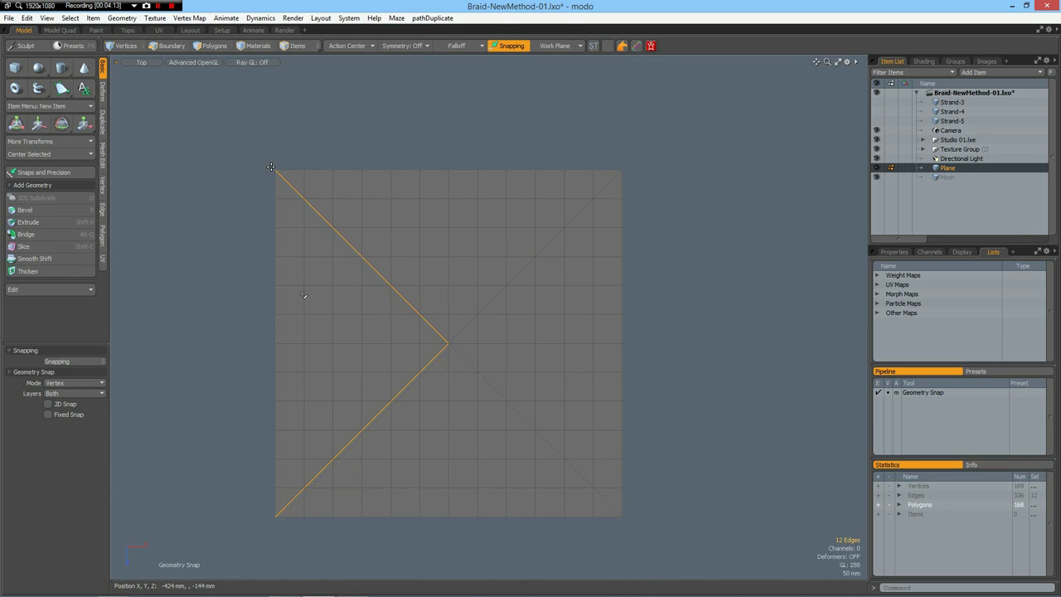
click(947, 177)
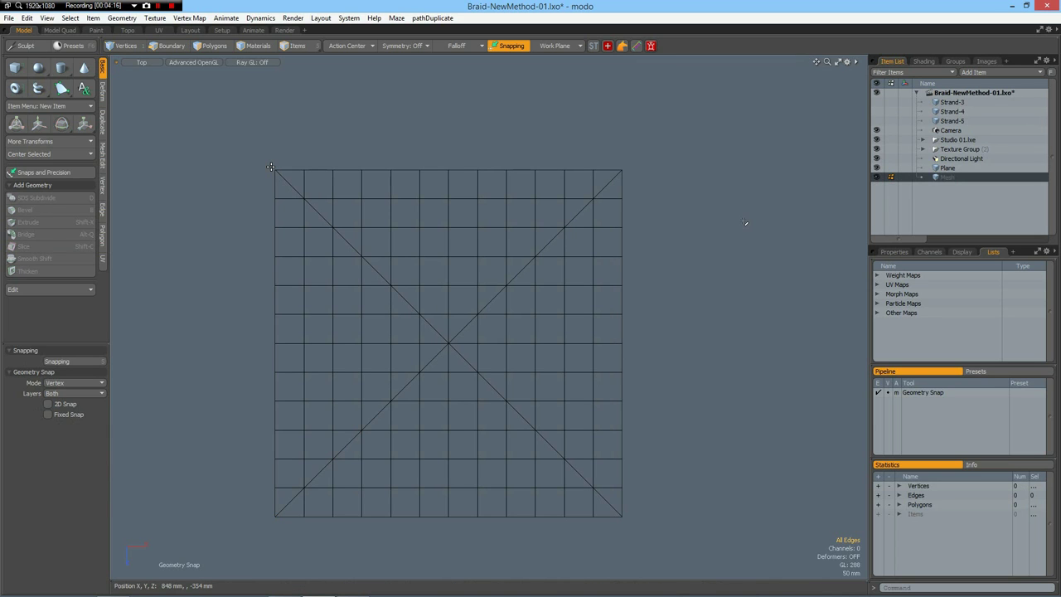
key(ctrl+v)
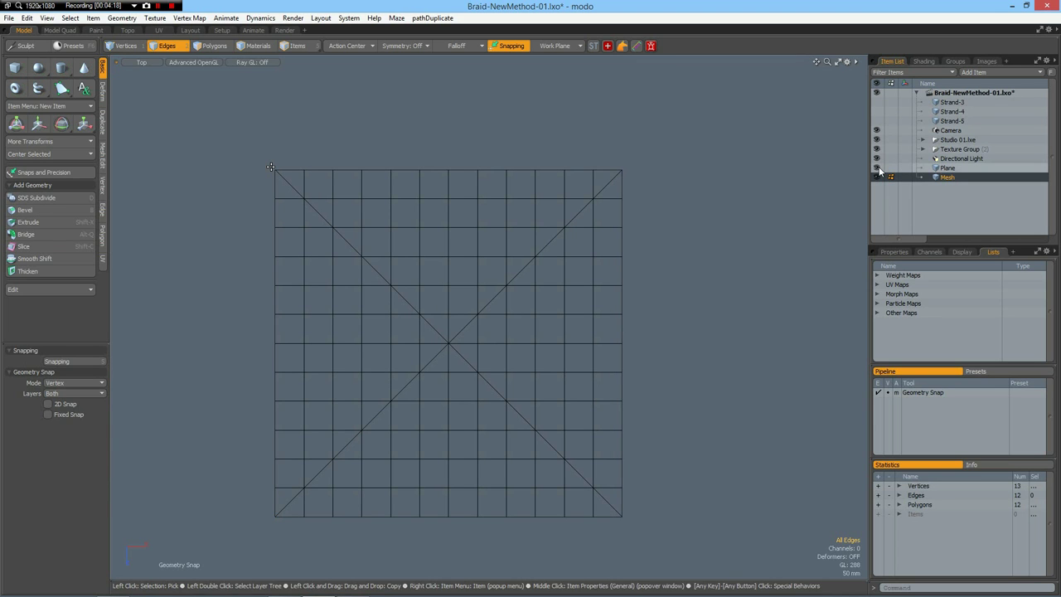
Hide the gridded Plane item, leaving the pasted V-shaped lines in the viewport.
click(877, 168)
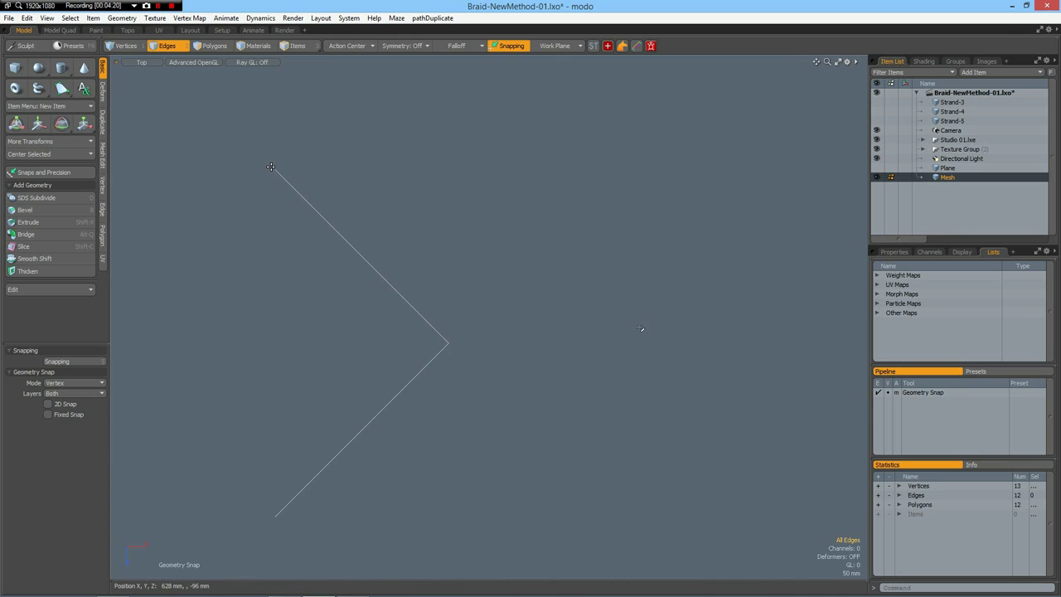
key(ctrl+3)
click(670, 349)
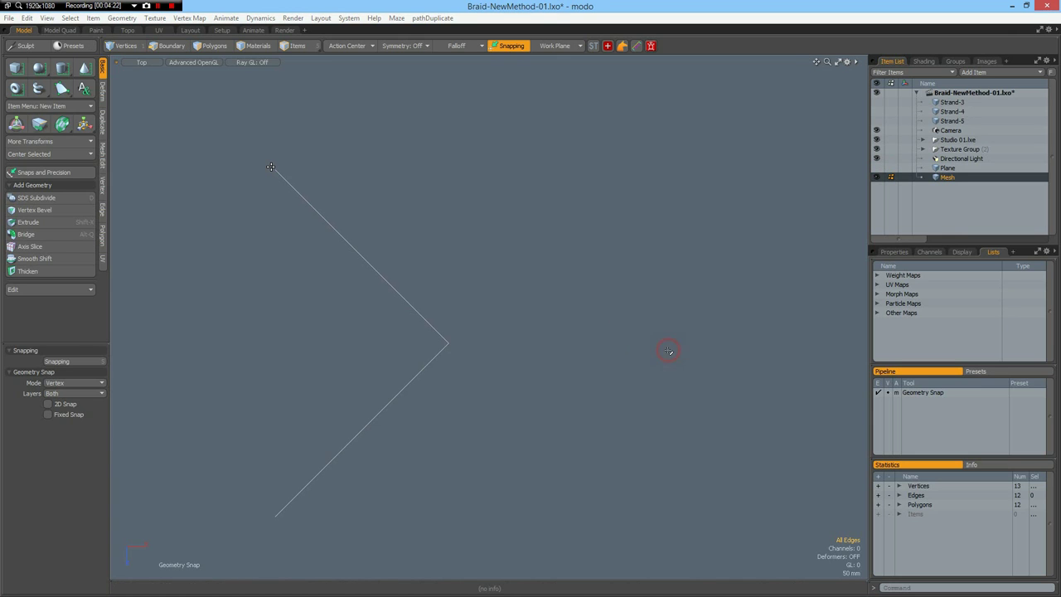
Measure the horizontal length of one edge segment at the open ends of the V line, viewed from the front, with the Dimensions Tool.
alt+drag(566, 363, 748, 280)
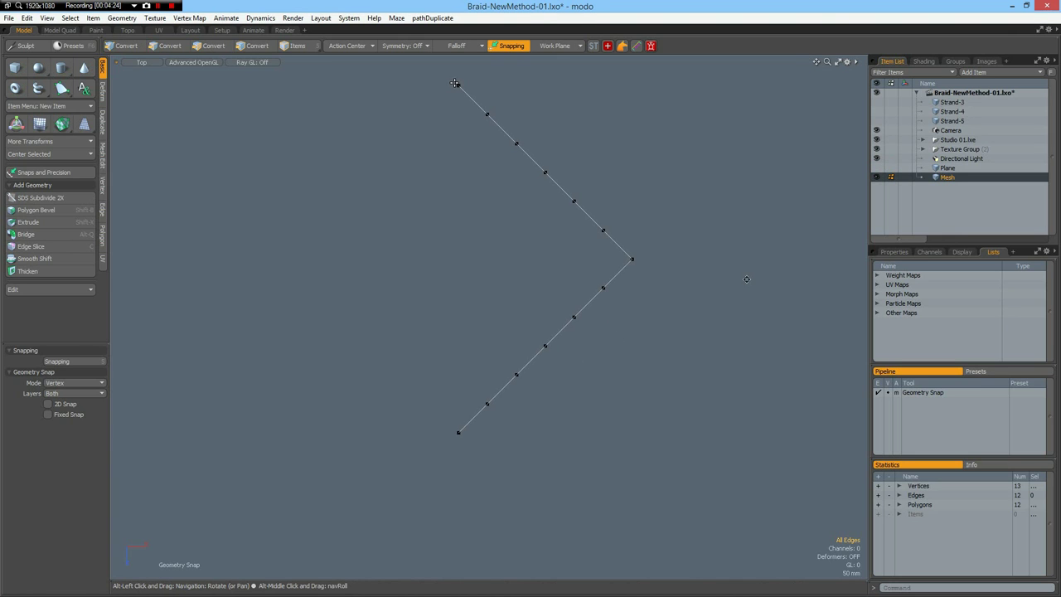
key(KP_2)
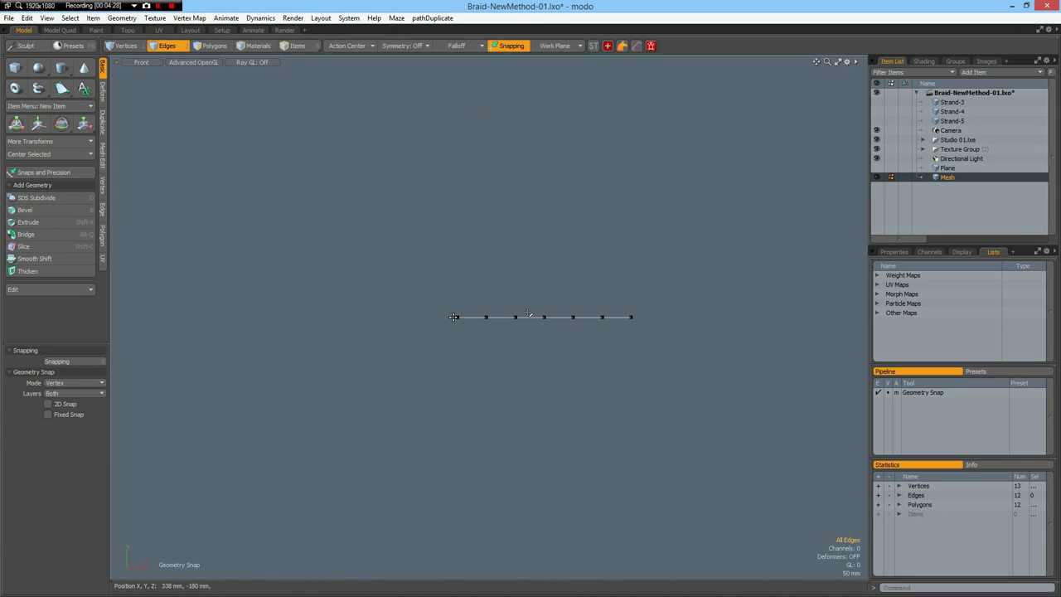
scroll(529, 314, up, 4)
mouse_move(463, 369)
alt+mouse_down()
mouse_move(458, 283)
mouse_move(392, 261)
mouse_move(389, 274)
alt+mouse_up()
scroll(420, 303, down, 1)
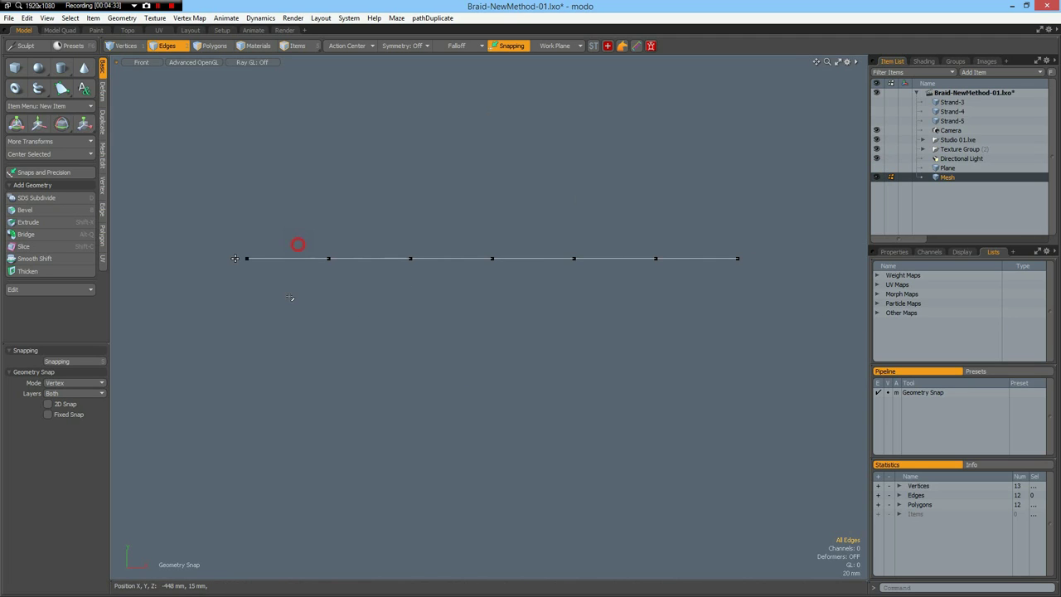
drag(298, 245, 290, 297)
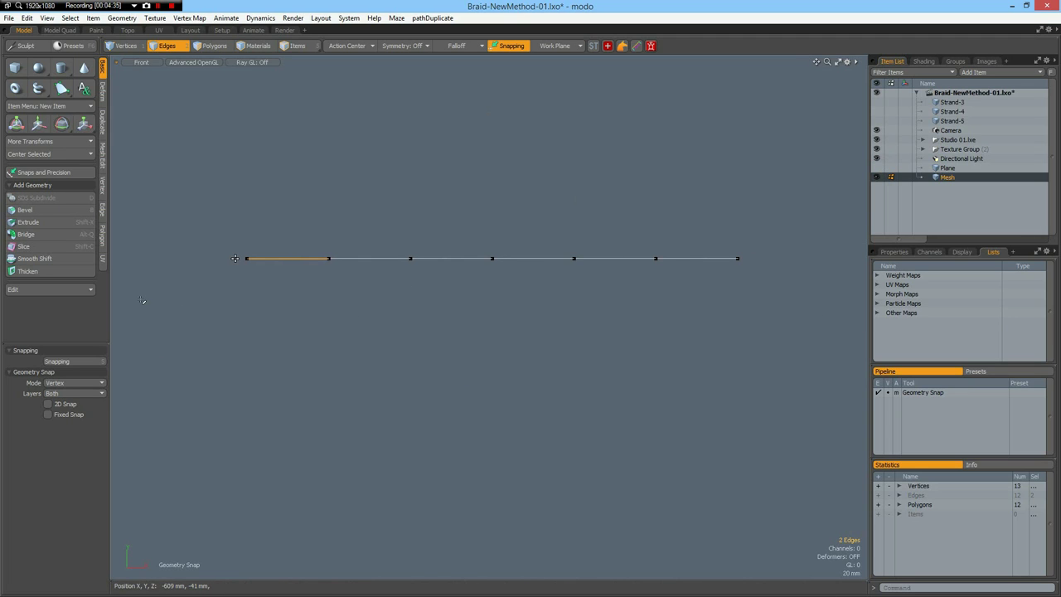
click(47, 19)
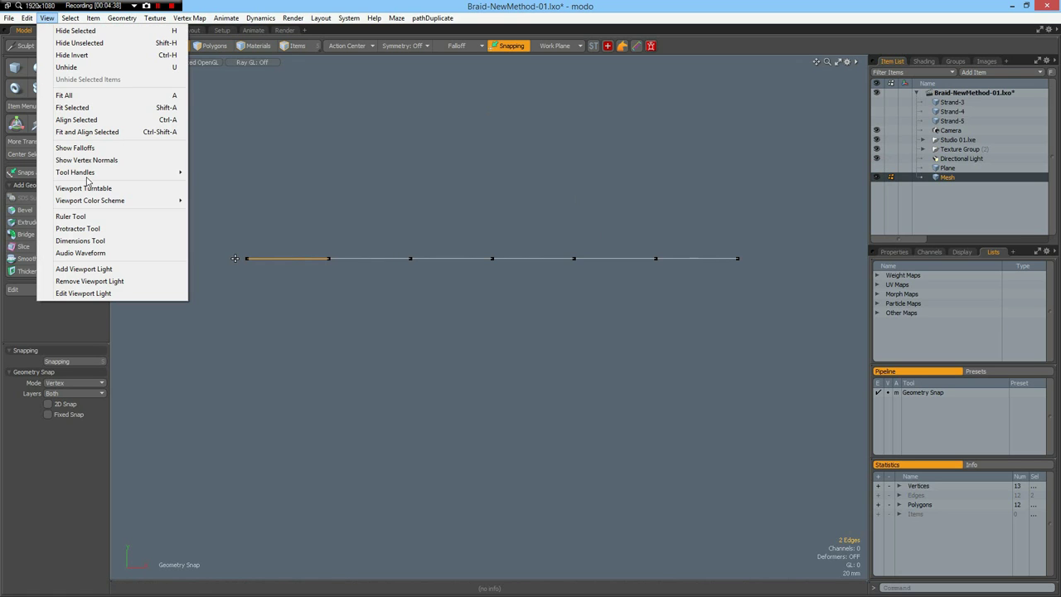
click(124, 240)
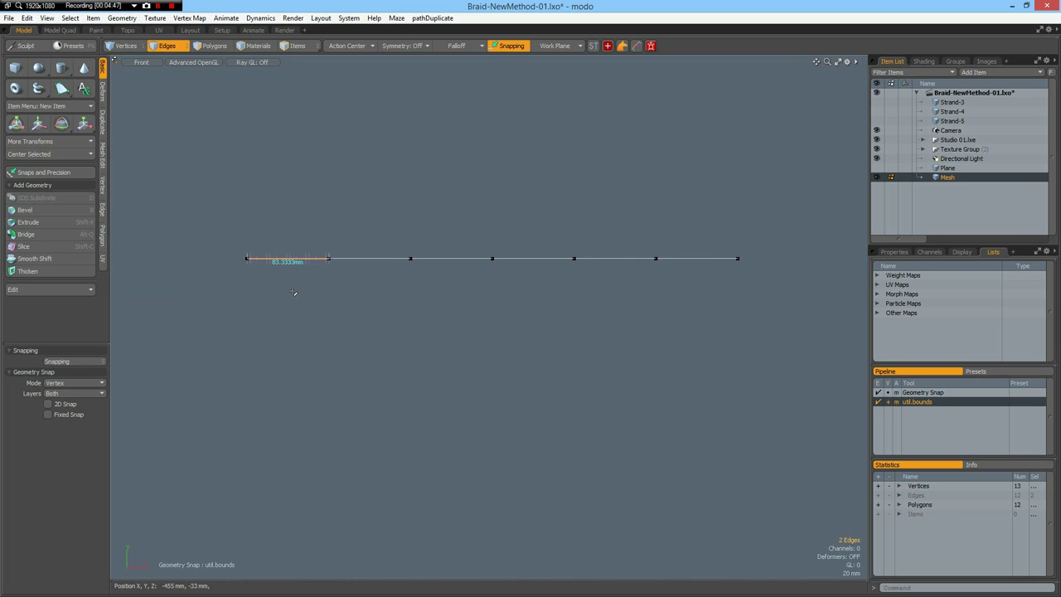
key(space)
click(294, 292)
Select the two end vertices and the tip vertex of the V line in the Top view.
key(KP_1)
scroll(495, 213, down, 3)
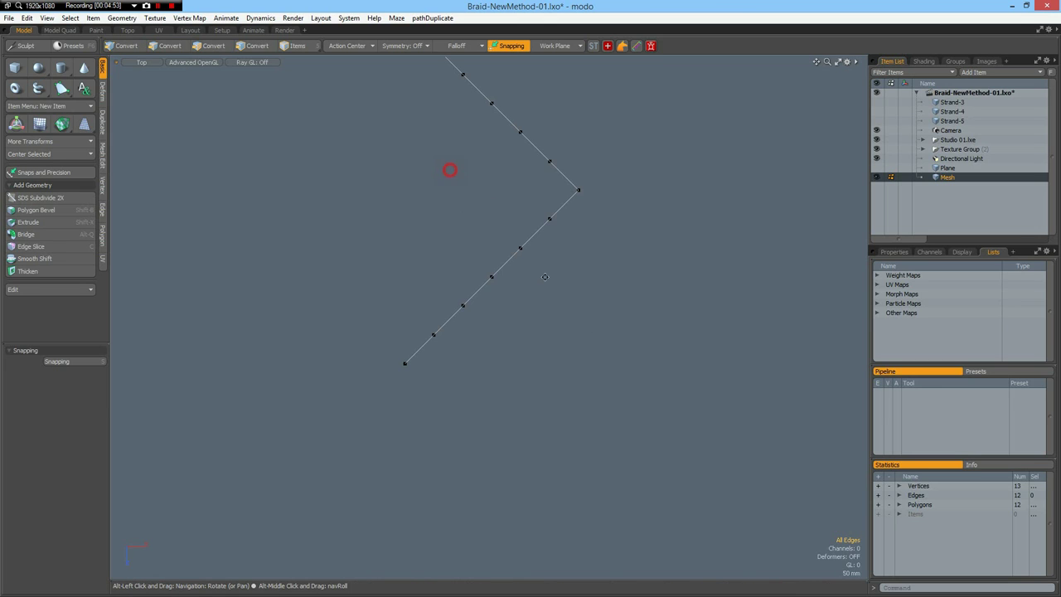
alt+drag(450, 169, 532, 264)
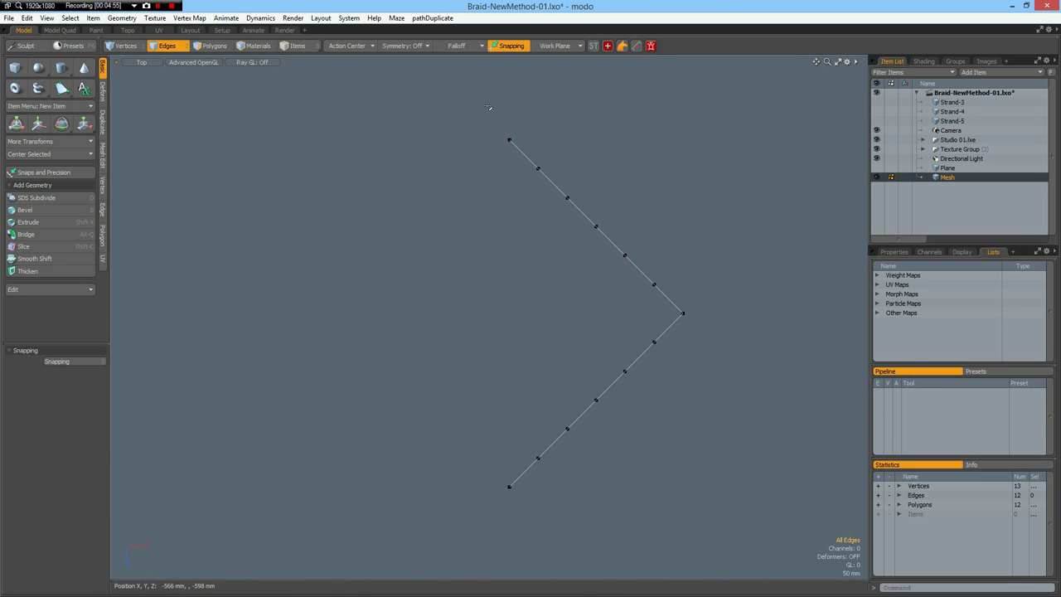
key(1)
right_drag(486, 105, 517, 578)
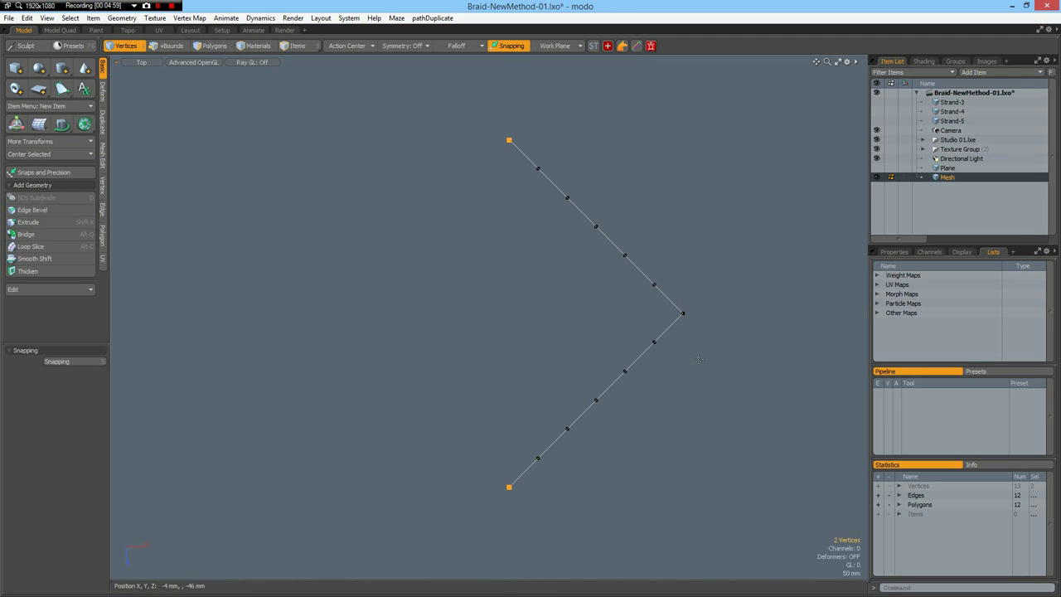
shift+right_drag(682, 297, 703, 360)
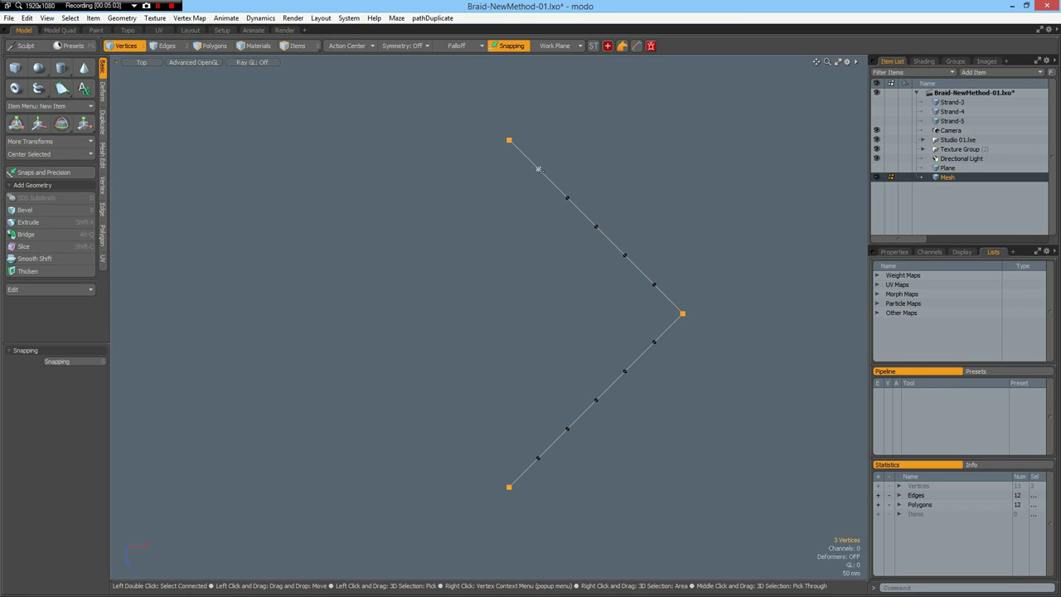
Raise the upper arm's first, third and fifth inner vertices and the lower arm's second and fourth, counted from the open ends, 41.5 mm in Y.
click(539, 170)
shift+click(595, 227)
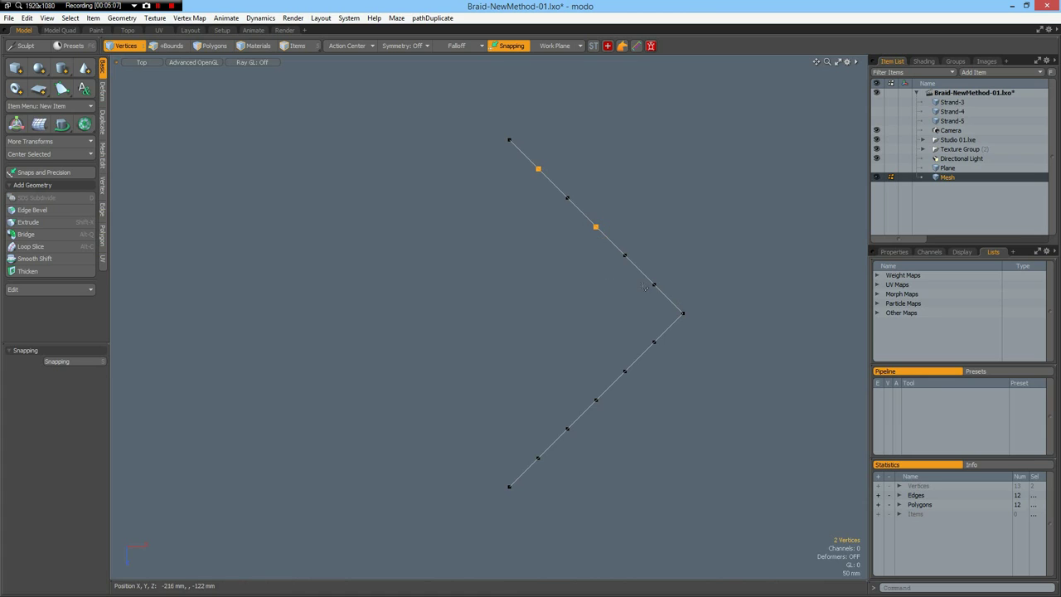
shift+click(654, 284)
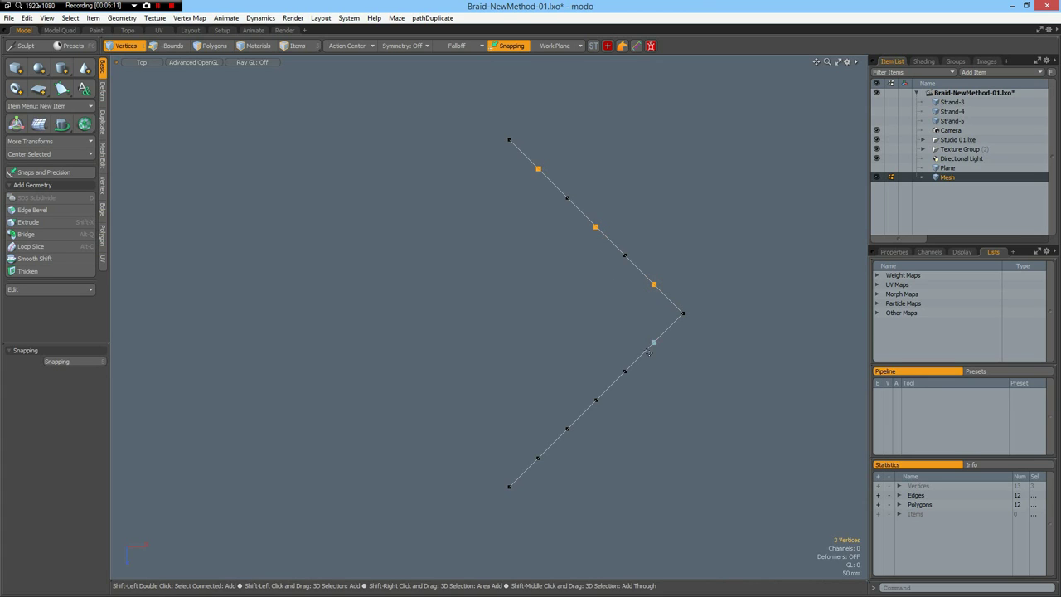
shift+click(625, 372)
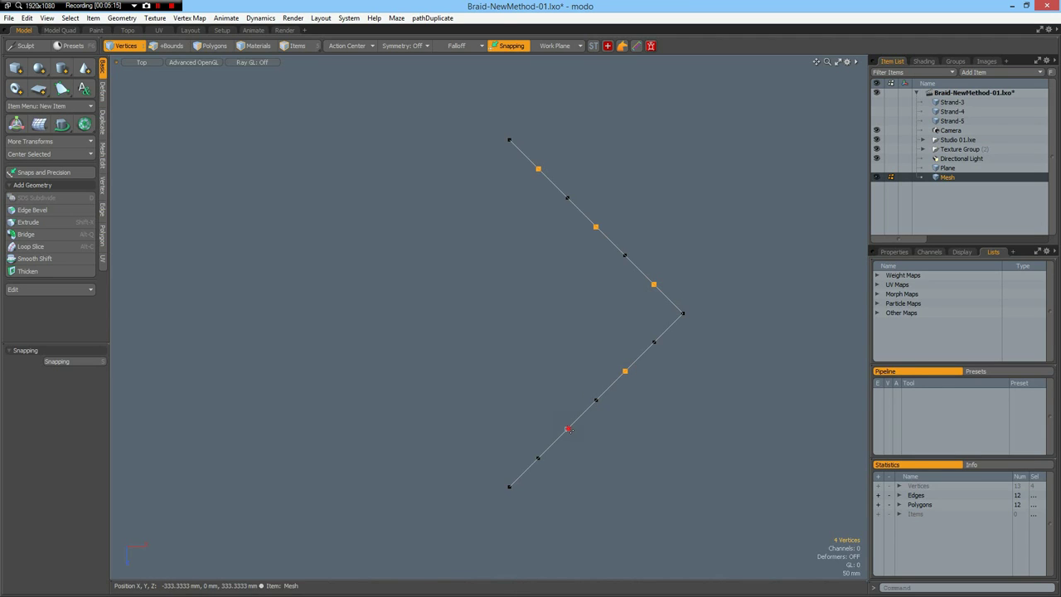
shift+click(568, 429)
key(KP_2)
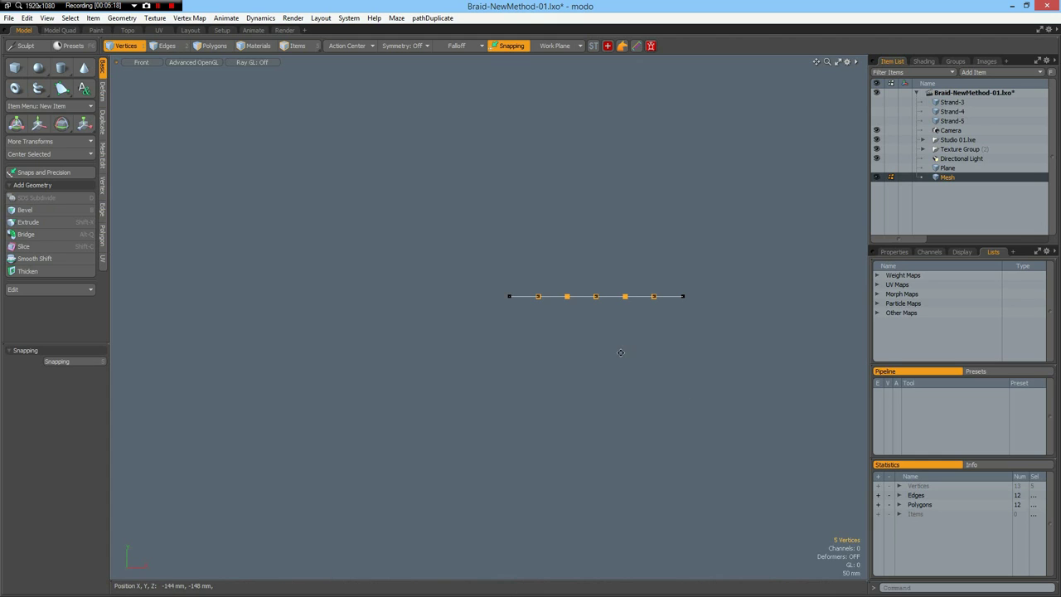
alt+shift+drag(583, 359, 512, 375)
scroll(496, 340, up, 2)
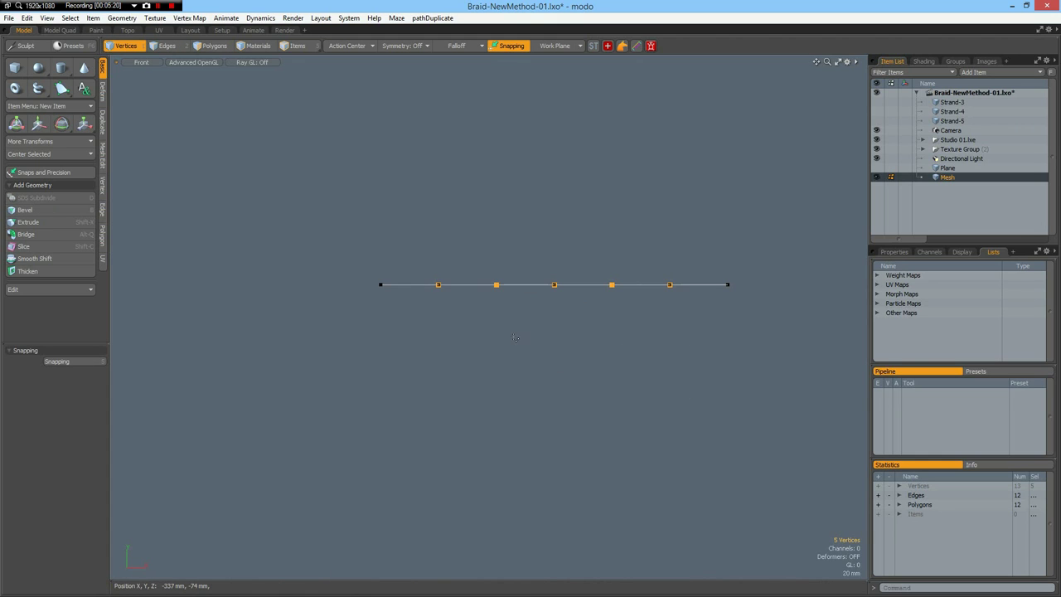
key(w)
drag(554, 243, 554, 204)
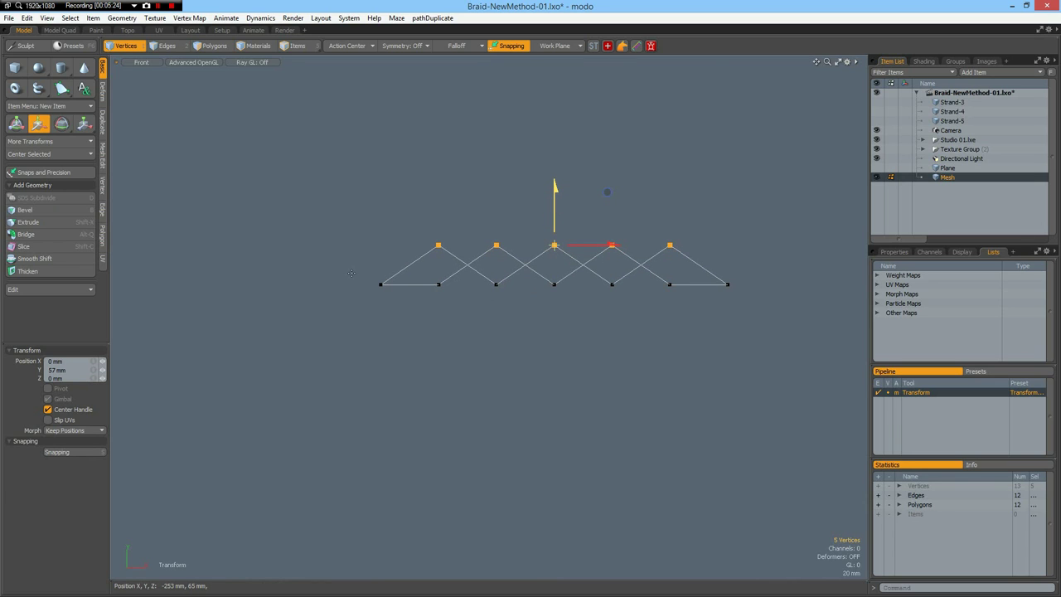
drag(77, 369, 34, 369)
text(41.5)
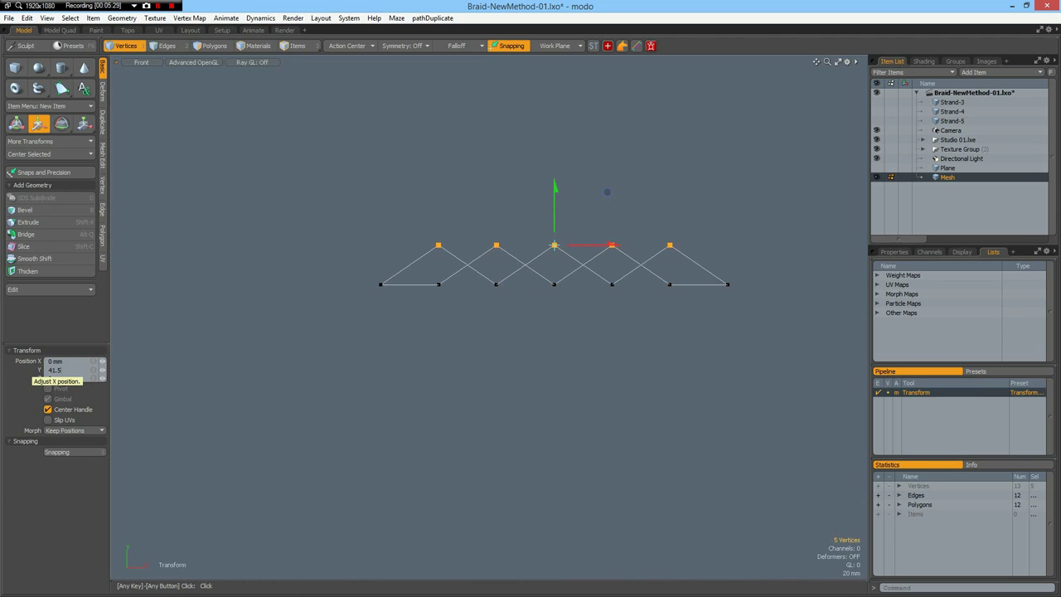
key(Return)
key(space)
Lower the five inner vertices still on the baseline by setting their Y position offset to -41.5 mm.
right_drag(426, 273, 708, 334)
scroll(705, 332, down, 2)
key(w)
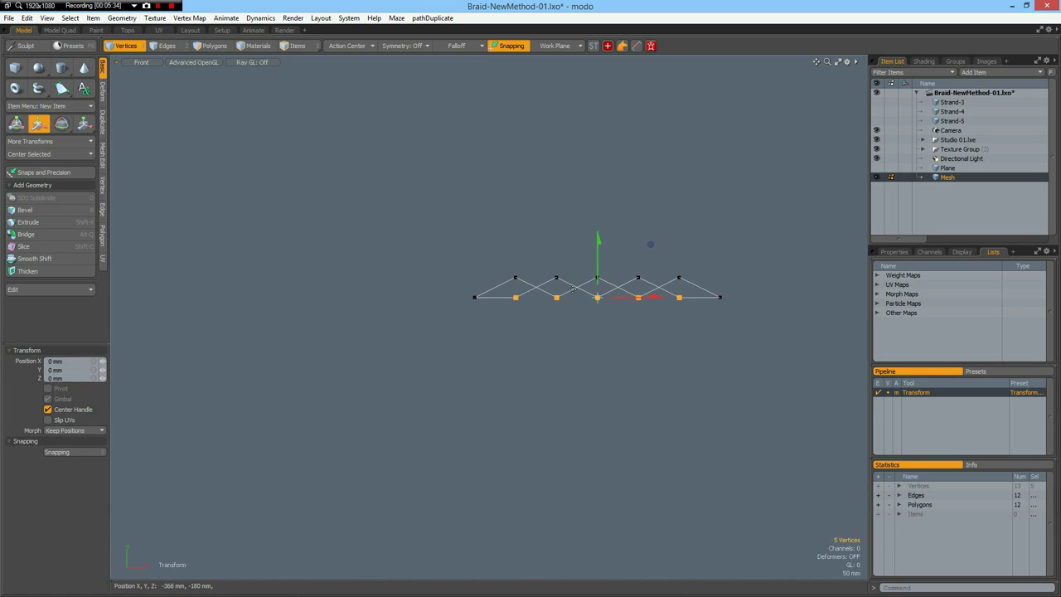
drag(599, 241, 598, 261)
click(74, 369)
text(-)
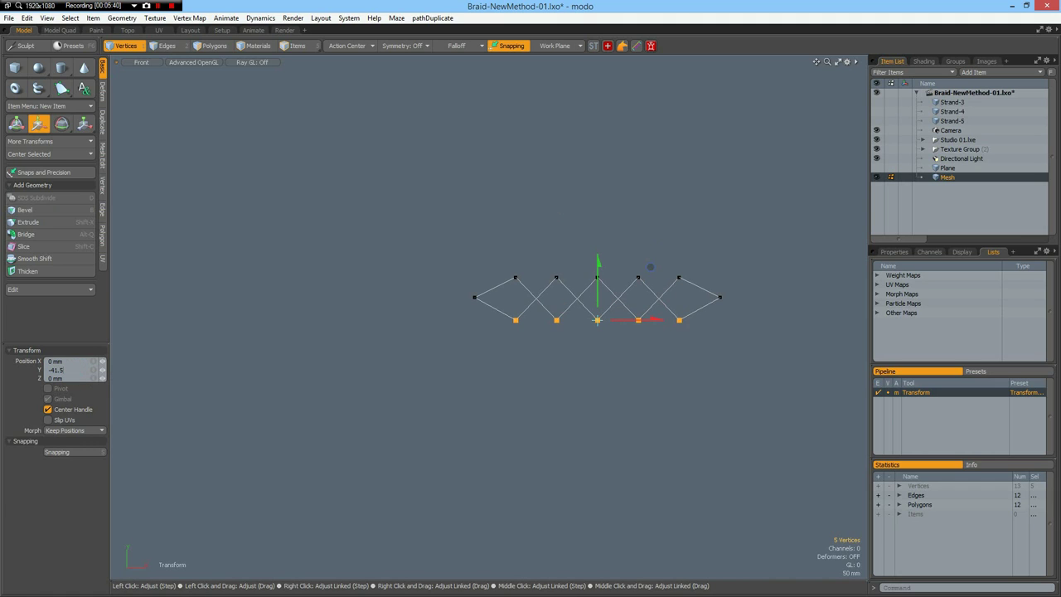
text(41.5)
key(Return)
key(space)
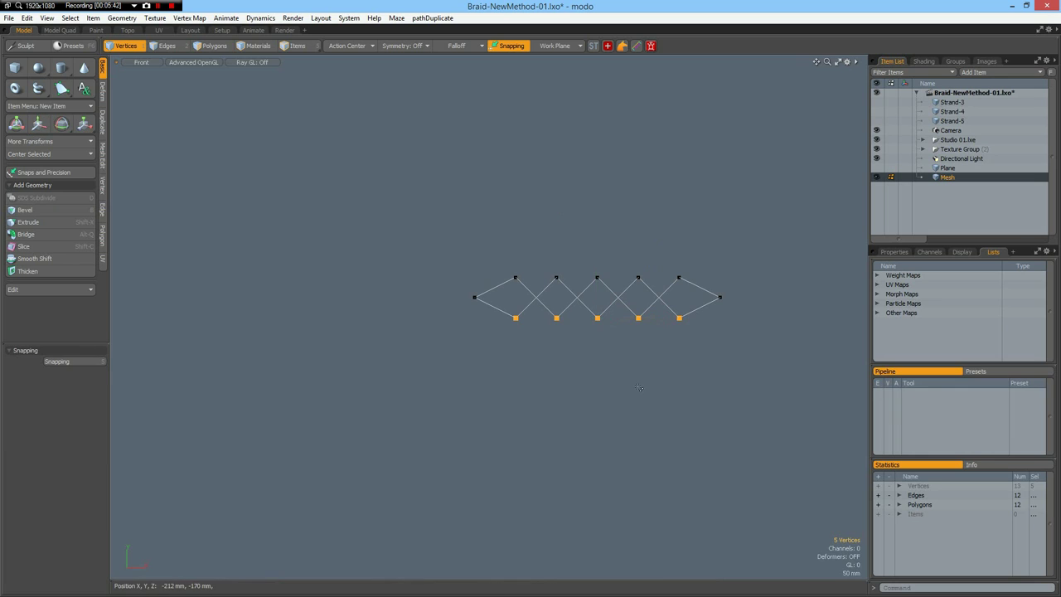
Move the two end vertices of the line inward by 41.5 mm in X.
scroll(640, 388, up, 2)
alt+drag(613, 348, 563, 431)
key(2)
key(1)
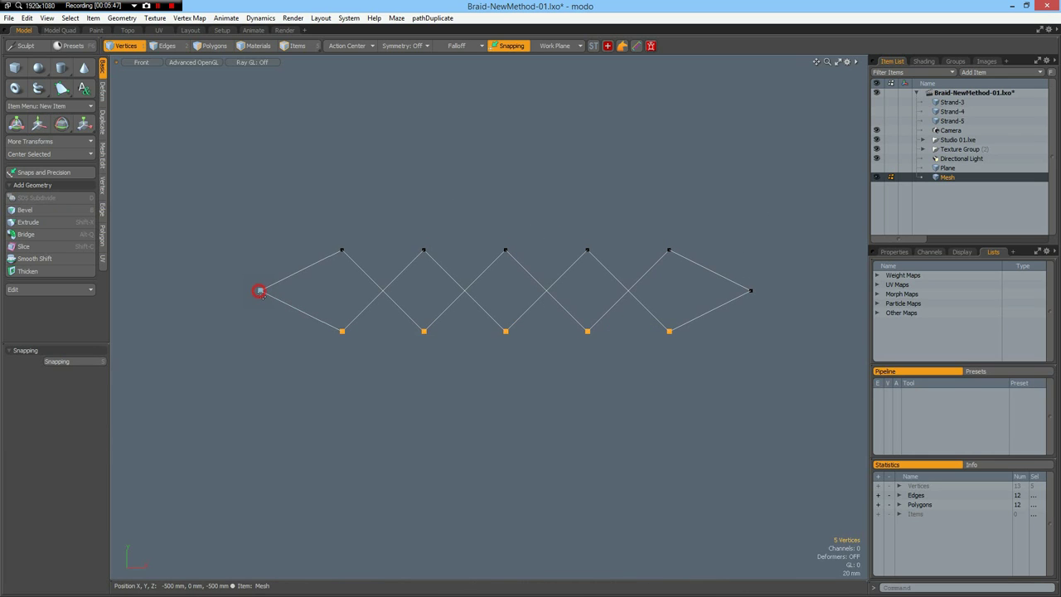
click(260, 290)
key(w)
drag(279, 293, 314, 294)
click(78, 361)
text(41.5)
key(Return)
key(space)
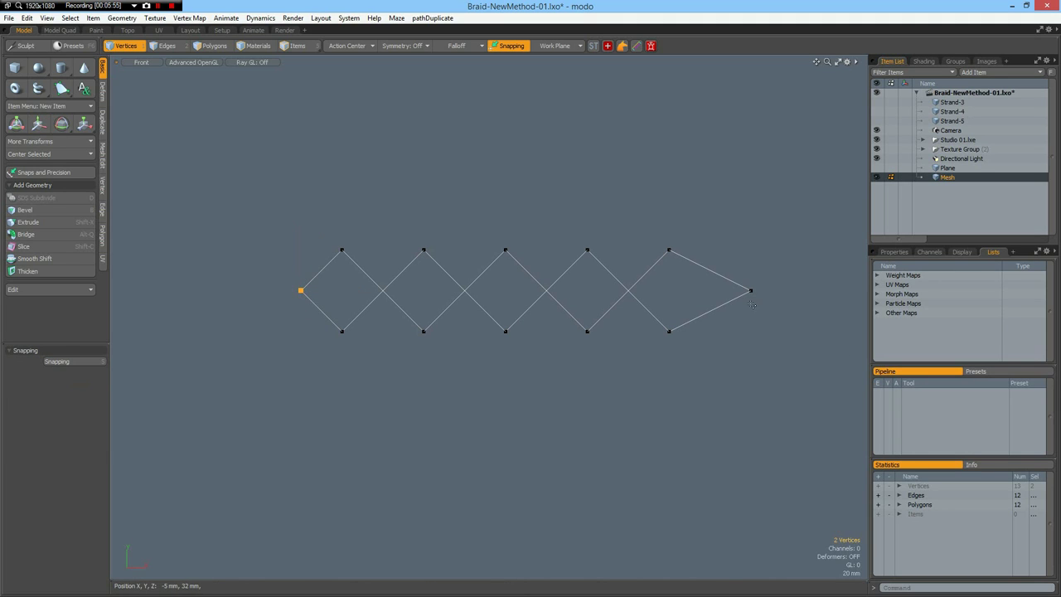
Move the tip vertex of the line inward by -41.5 mm in X.
right_drag(739, 265, 795, 344)
drag(796, 345, 796, 345)
key(w)
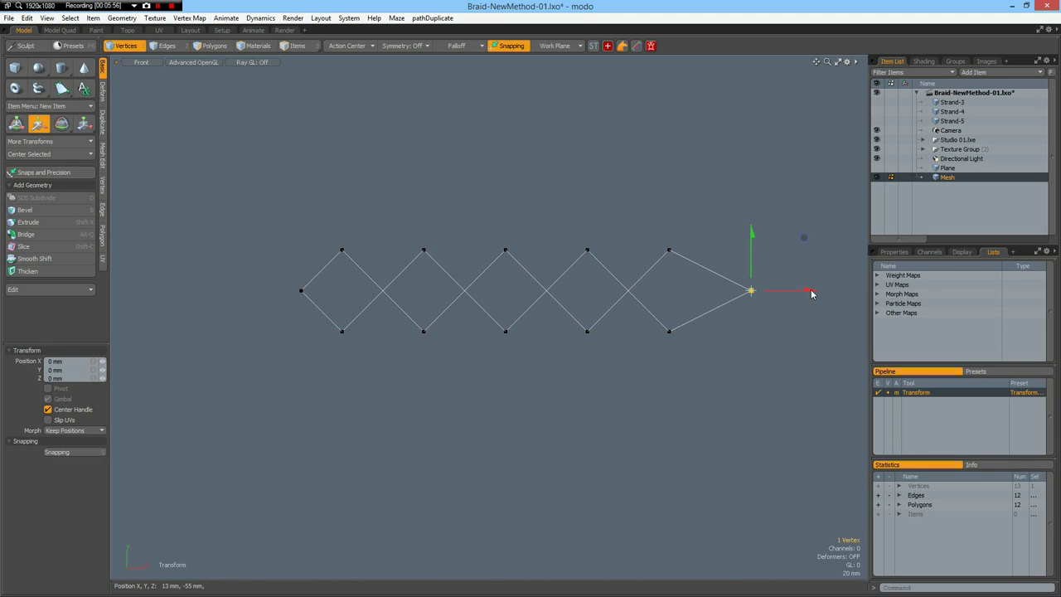
drag(810, 288, 766, 289)
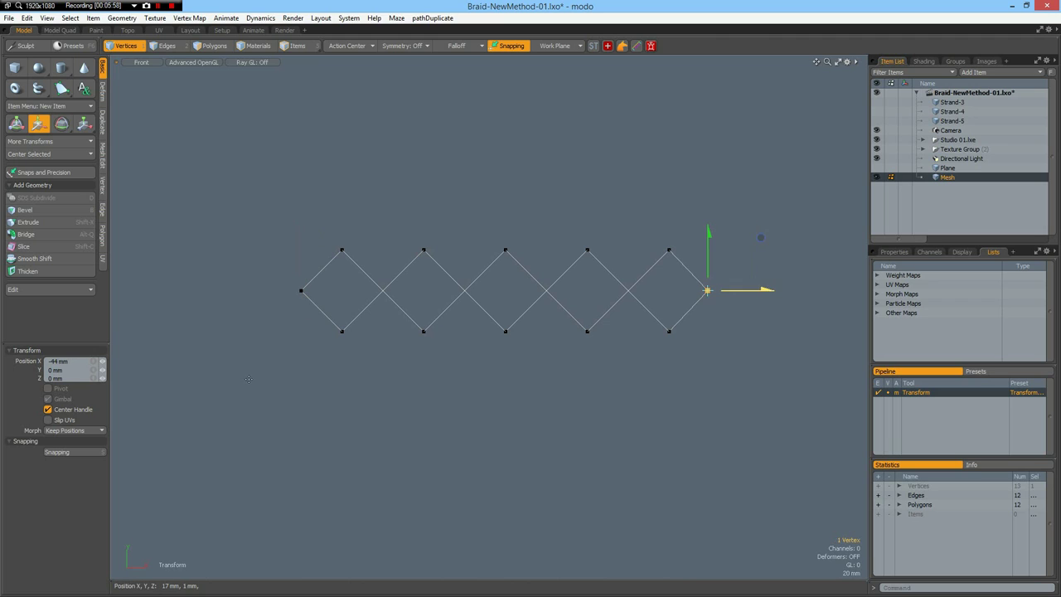
click(77, 360)
text(-)
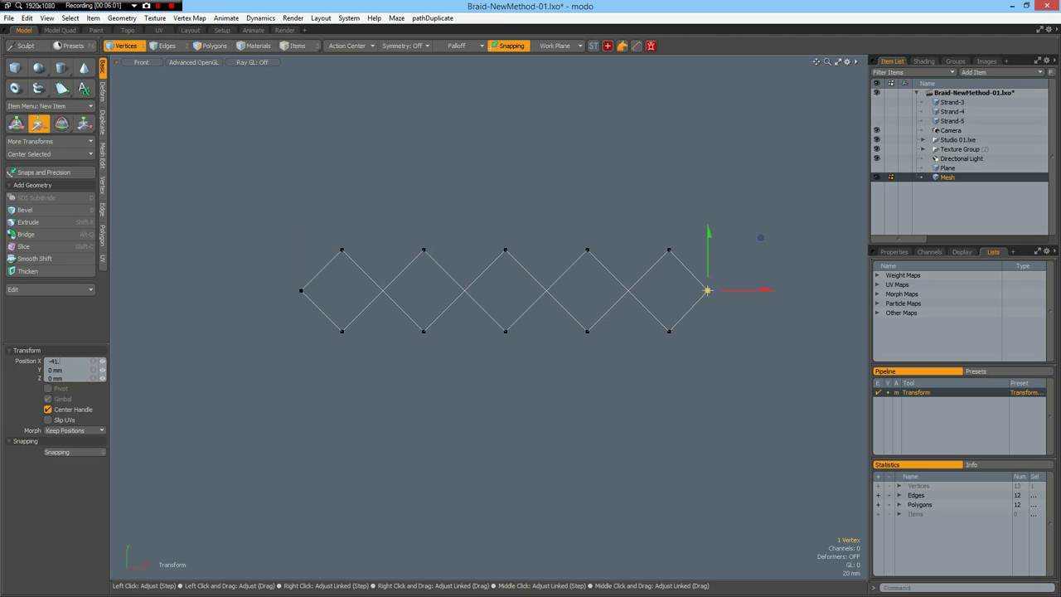
text(41.5)
key(Return)
key(space)
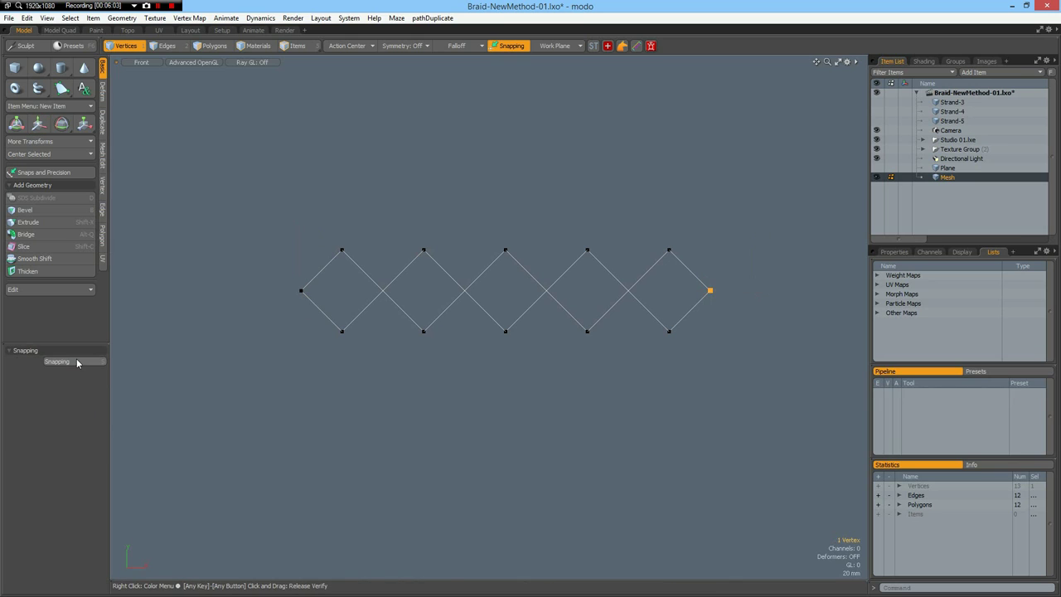
Clear the vertex selection and clone the whole line four times in the Top view with a Z offset of -1 m.
key(KP_1)
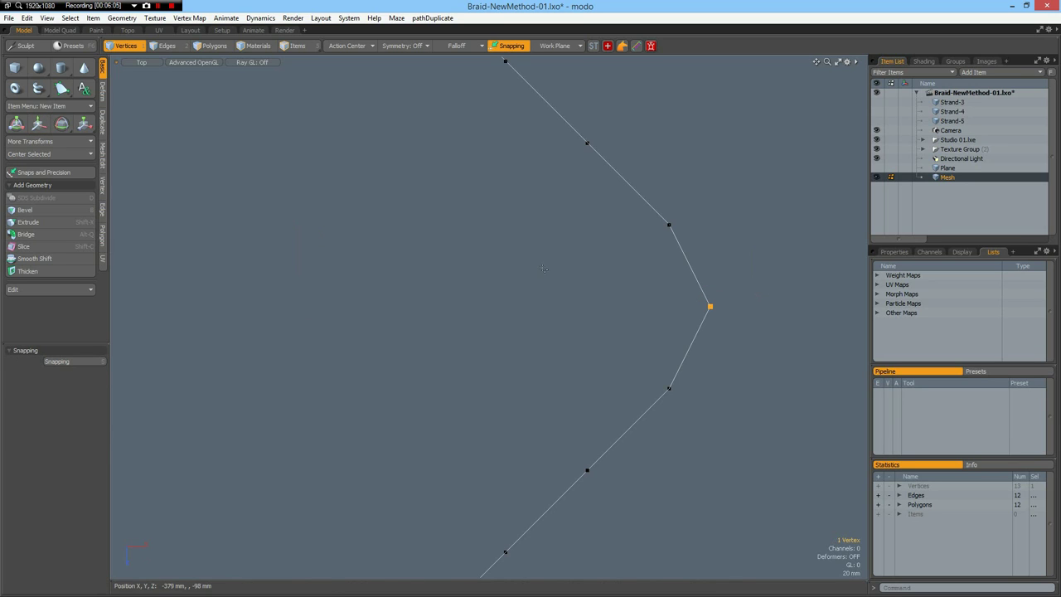
scroll(563, 279, down, 3)
scroll(563, 279, down, 3)
click(557, 289)
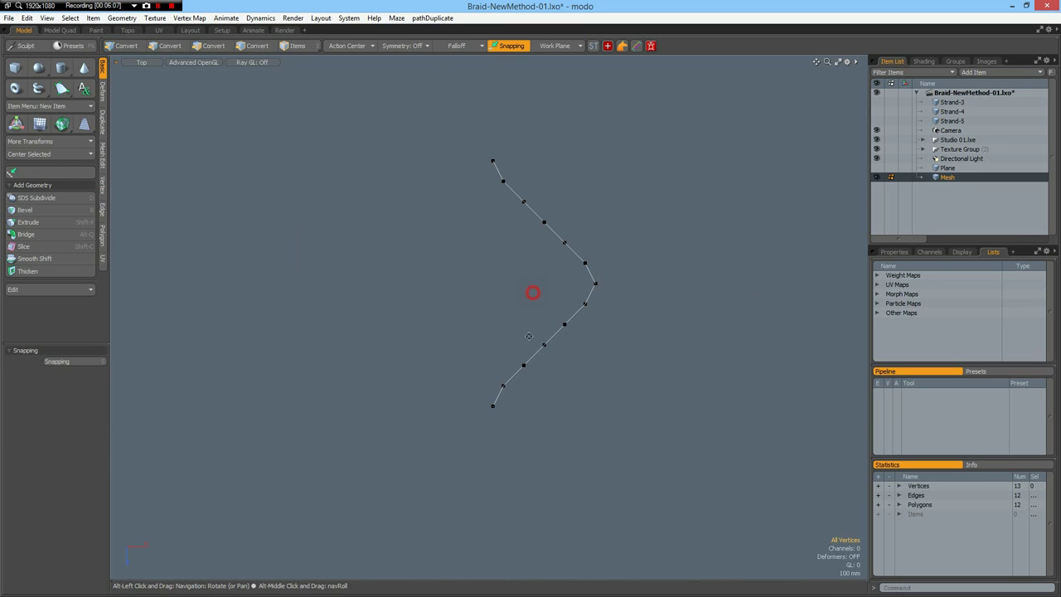
alt+drag(532, 284, 553, 362)
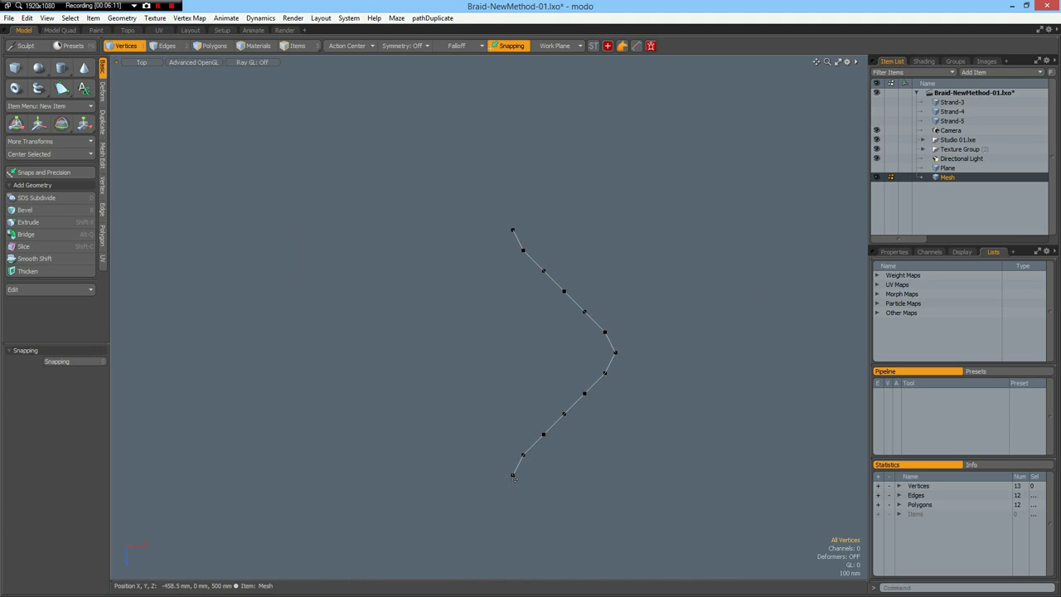
click(513, 475)
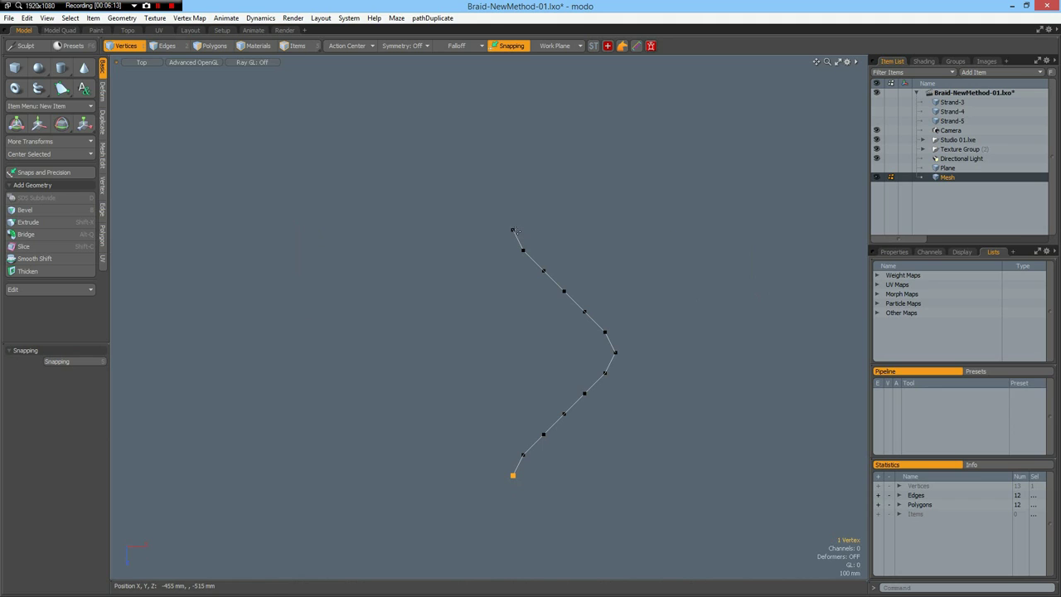
click(546, 231)
click(677, 275)
click(103, 124)
click(40, 199)
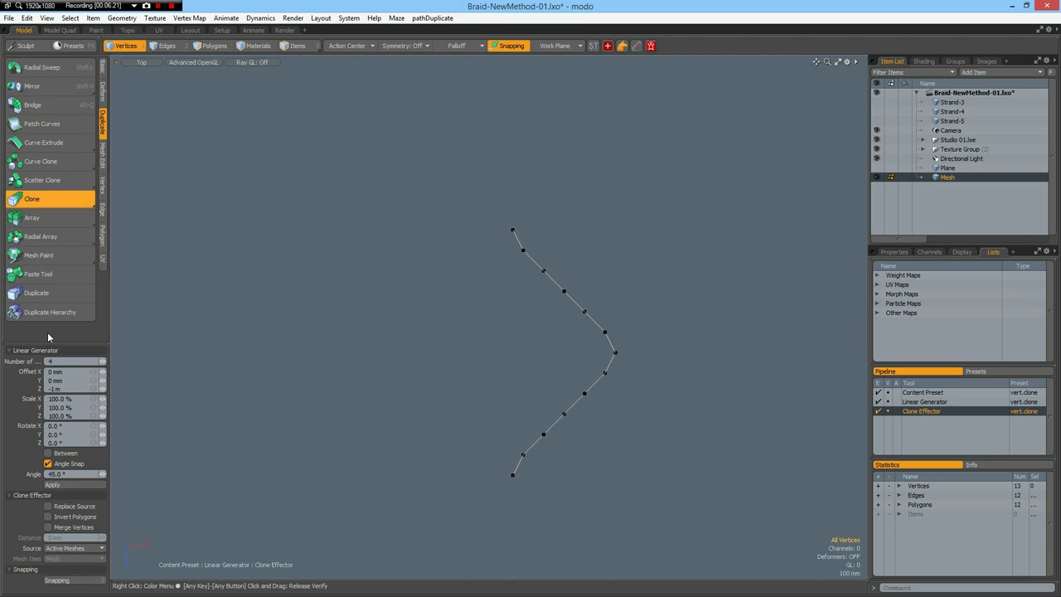
click(464, 370)
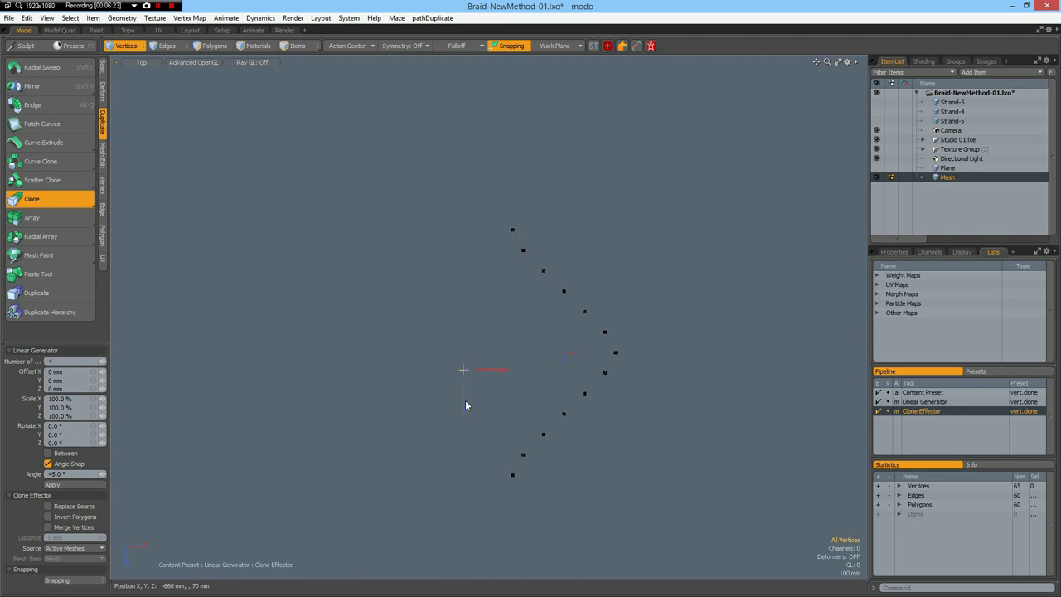
mouse_move(463, 409)
mouse_down()
mouse_move(464, 178)
mouse_move(464, 191)
mouse_up()
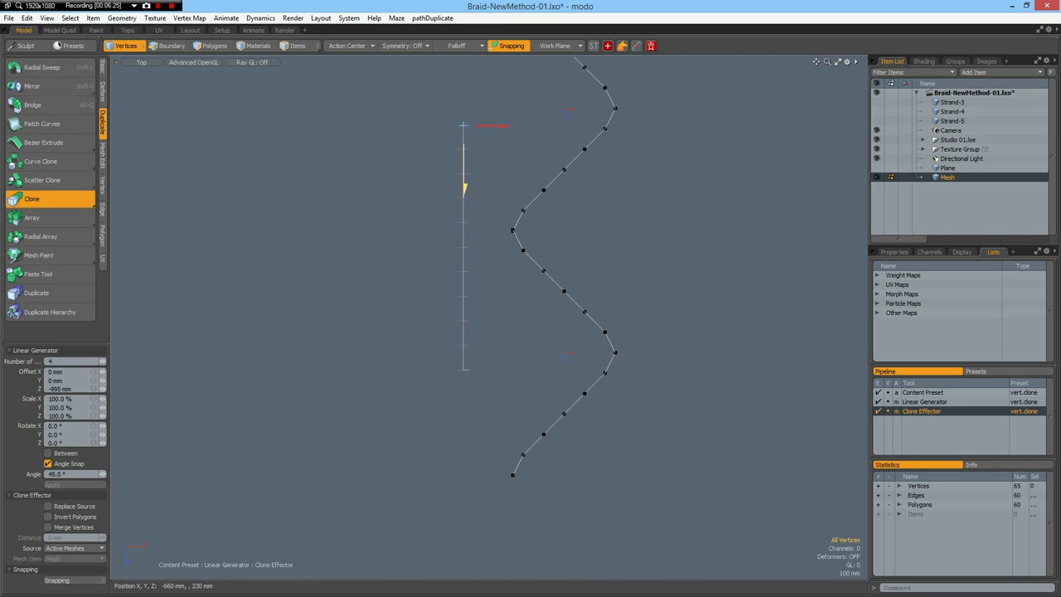
click(79, 389)
text(-1m)
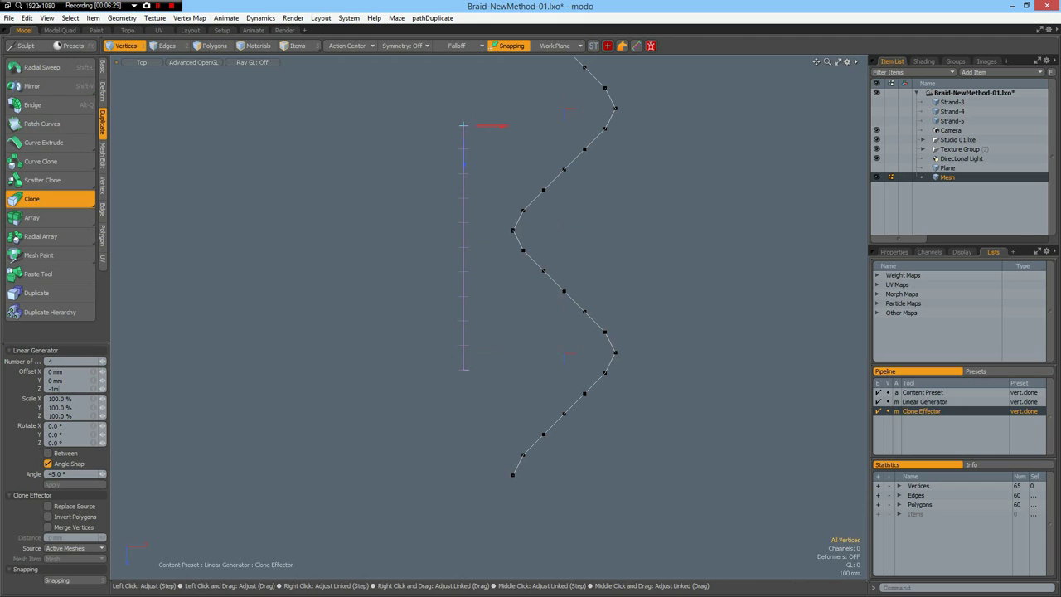
key(Return)
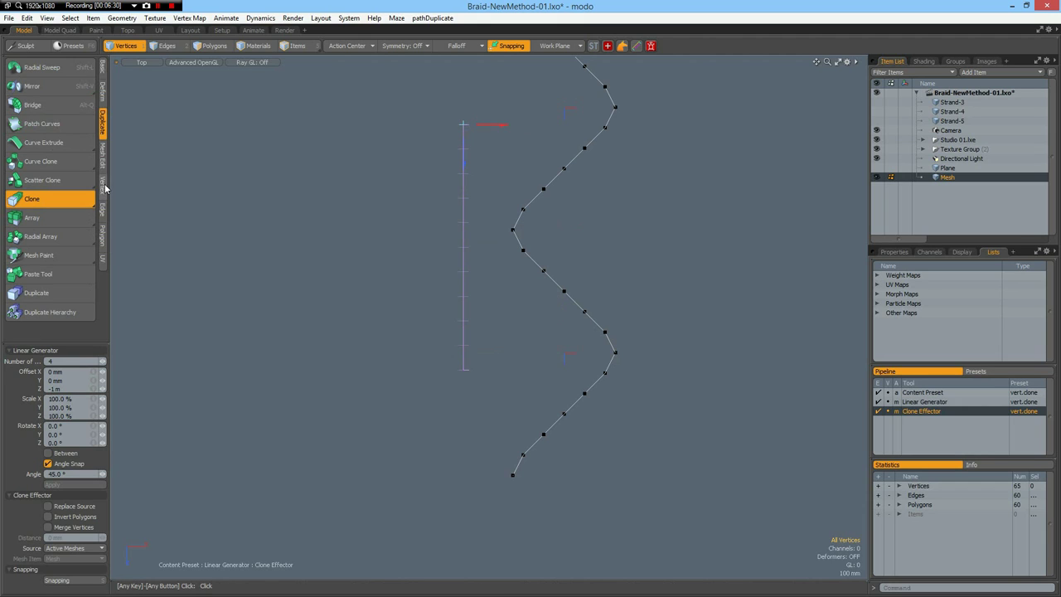
Merge the coincident vertices where the cloned line segments meet.
click(103, 183)
click(53, 253)
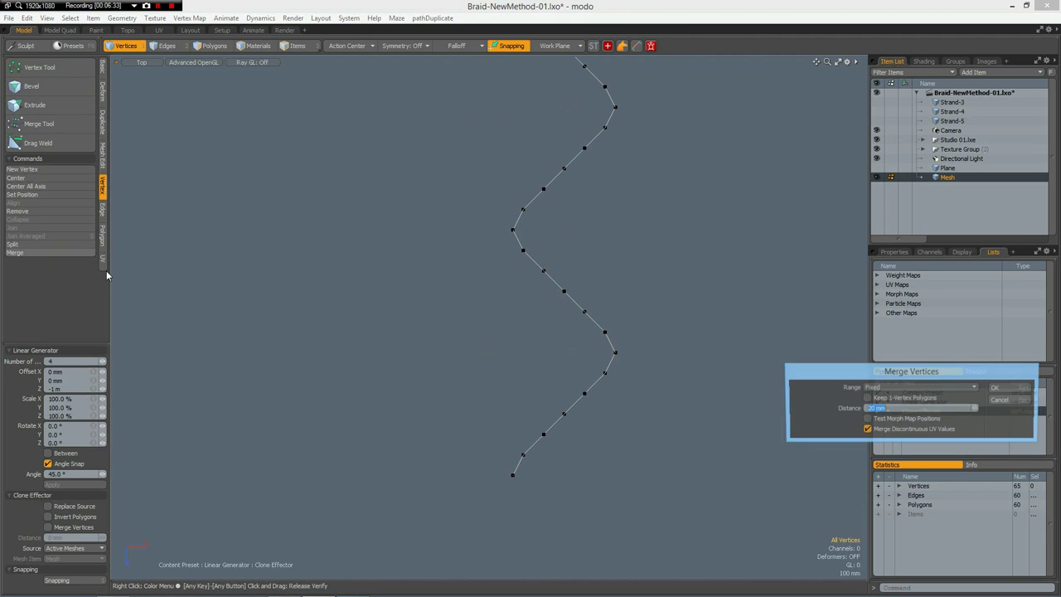
click(905, 387)
click(908, 379)
click(999, 388)
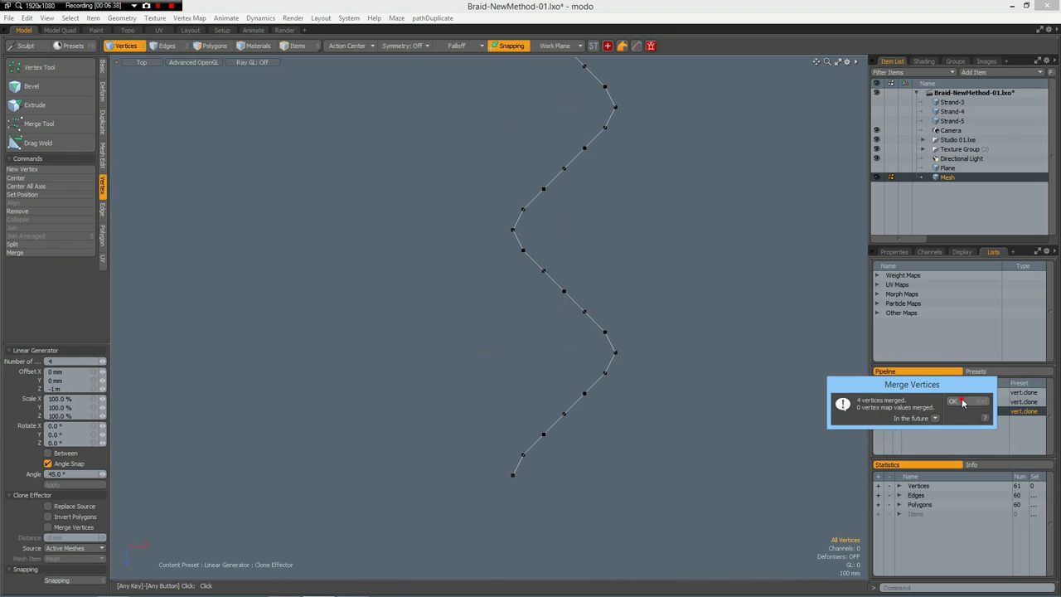
click(955, 401)
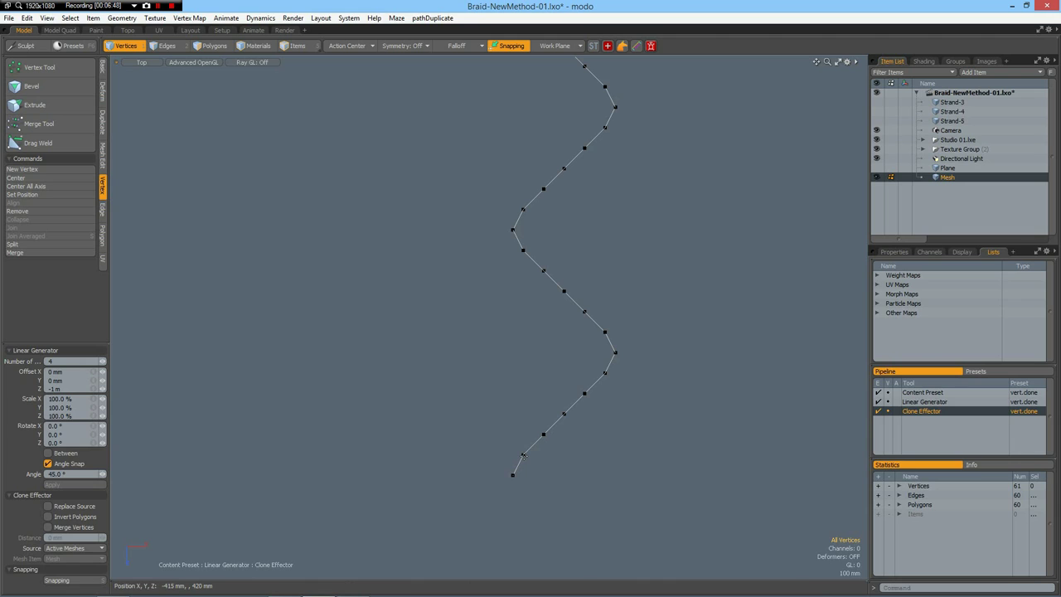
Leave the Clone tool and switch to edge selection with no edges selected.
key(space)
click(523, 455)
click(543, 433)
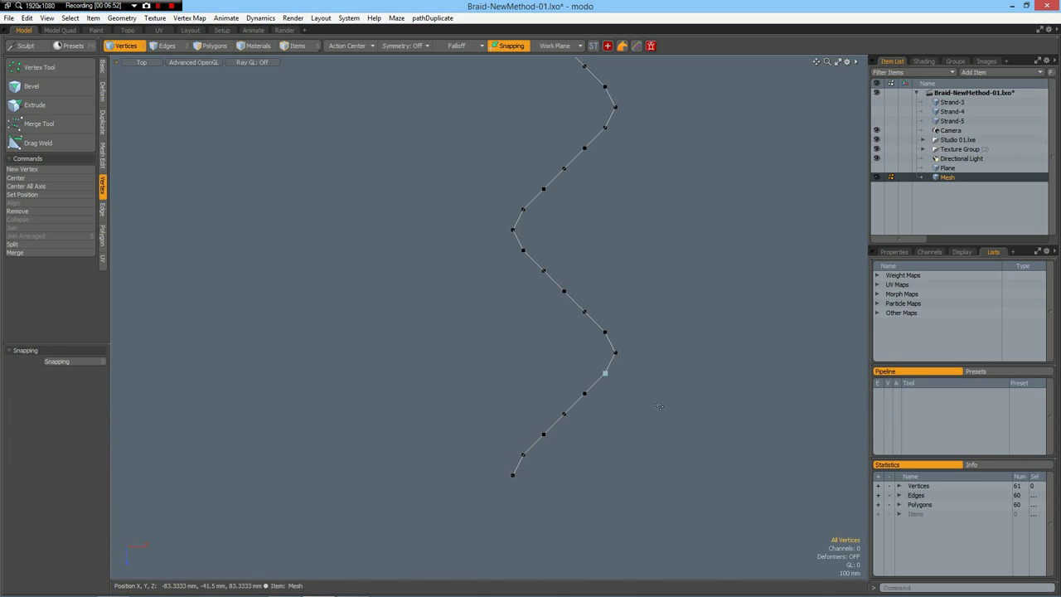
click(560, 428)
key(2)
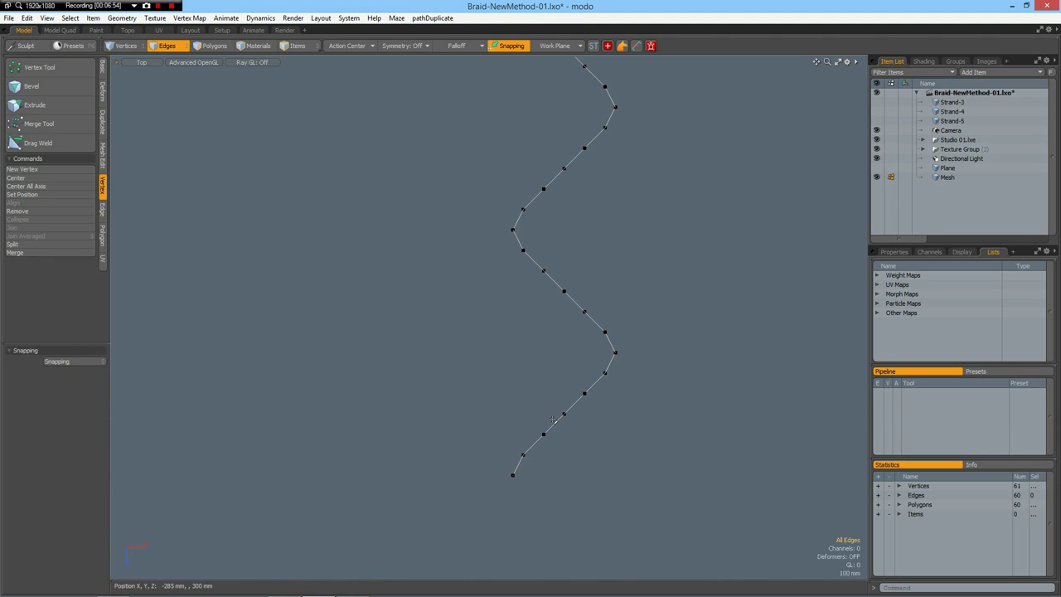
double_click(559, 424)
click(621, 435)
Clone the whole strand five times with a Z offset of -167 mm so the copies interweave.
click(103, 121)
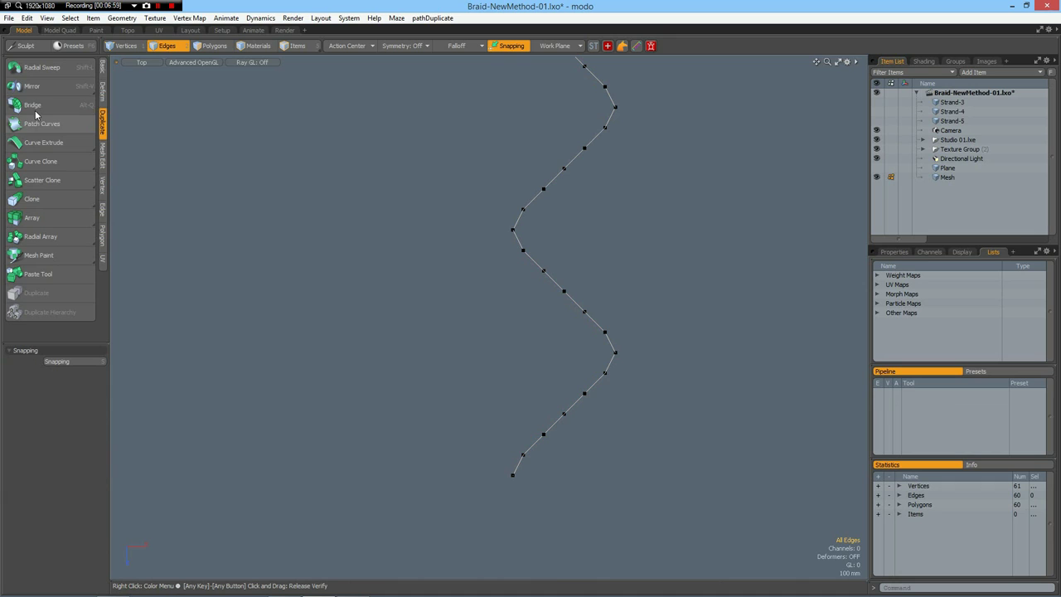
click(44, 199)
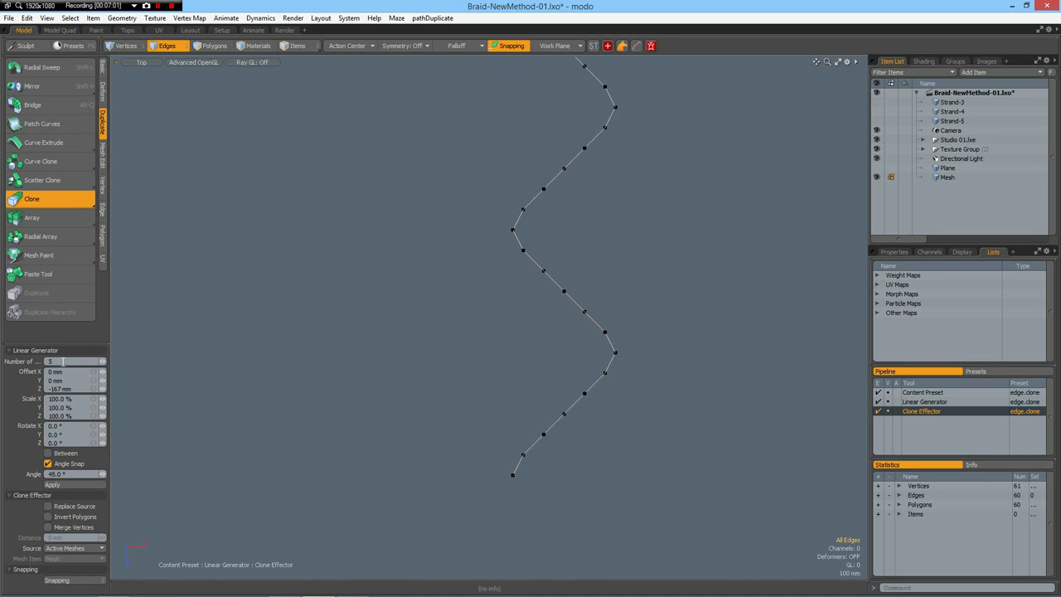
scroll(505, 353, down, 2)
click(486, 357)
alt+drag(490, 457, 485, 470)
scroll(489, 469, up, 1)
click(505, 401)
drag(505, 437, 505, 409)
scroll(538, 396, up, 5)
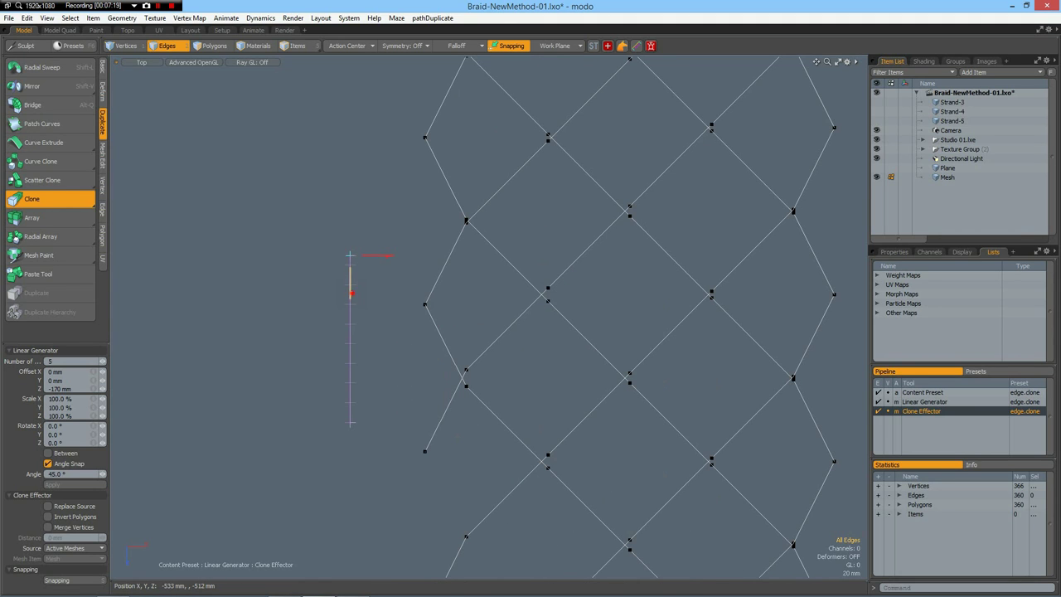
drag(353, 294, 350, 319)
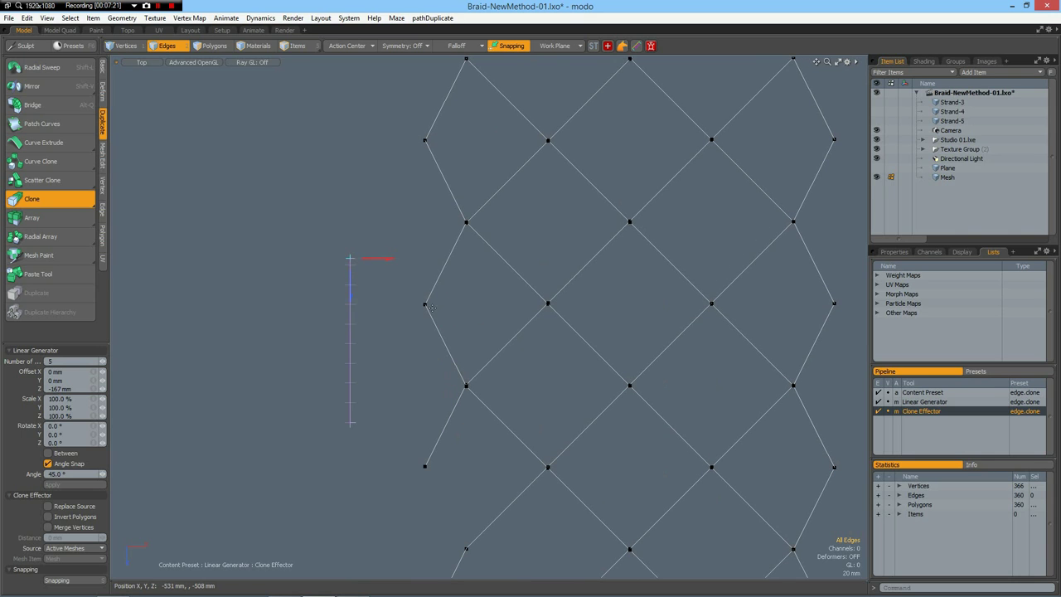
key(space)
scroll(571, 331, down, 6)
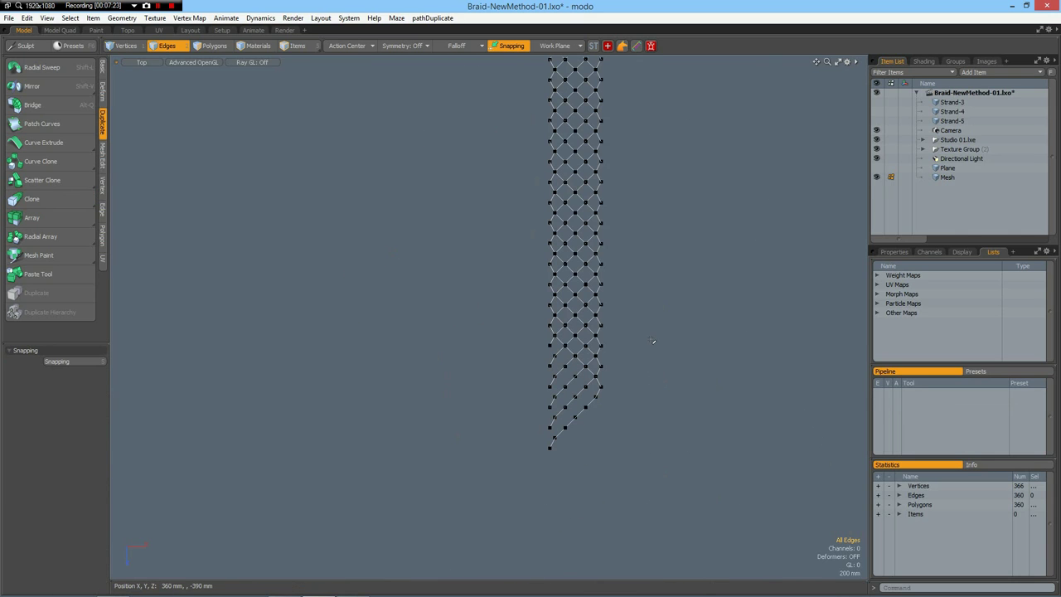
Hide the vertex display and switch the viewport to a Perspective view of all strands.
key(ctrl+3)
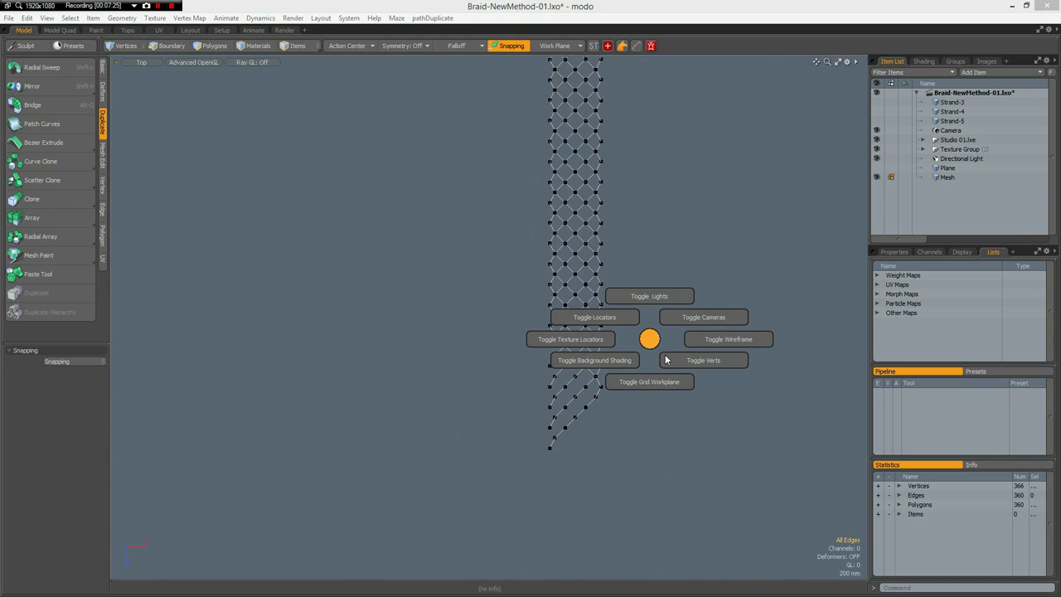
click(677, 362)
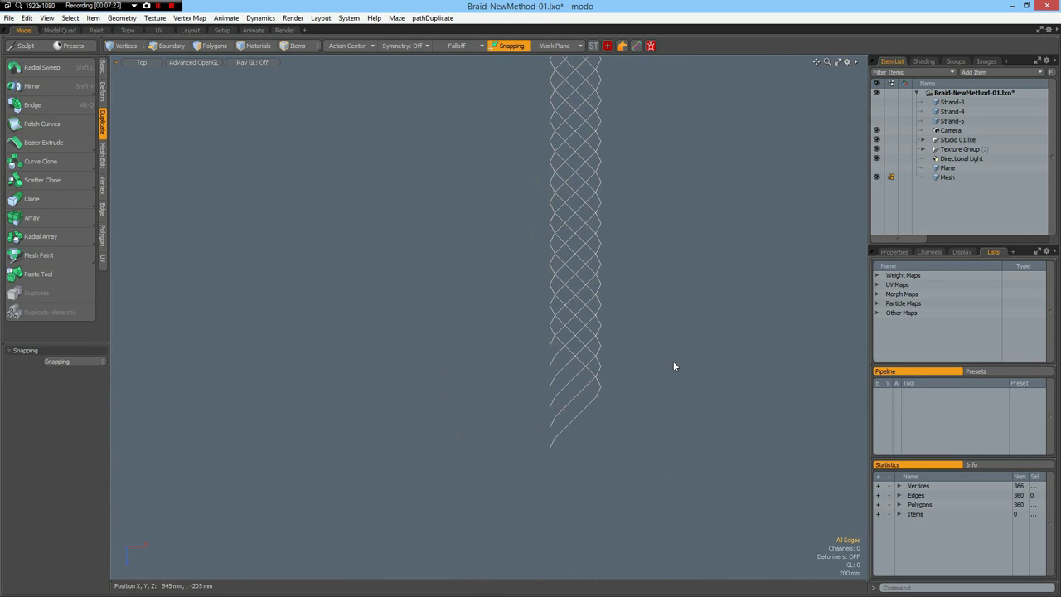
key(ctrl+1)
click(694, 344)
alt+drag(450, 363, 626, 427)
scroll(587, 324, up, 4)
alt+drag(572, 369, 502, 355)
alt+shift+drag(502, 354, 507, 320)
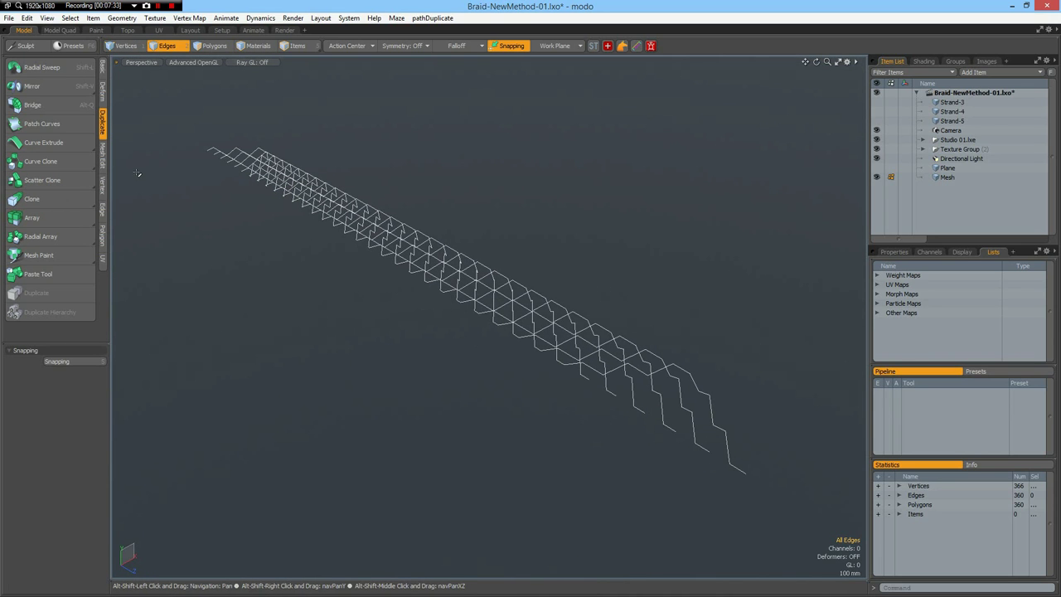
click(103, 68)
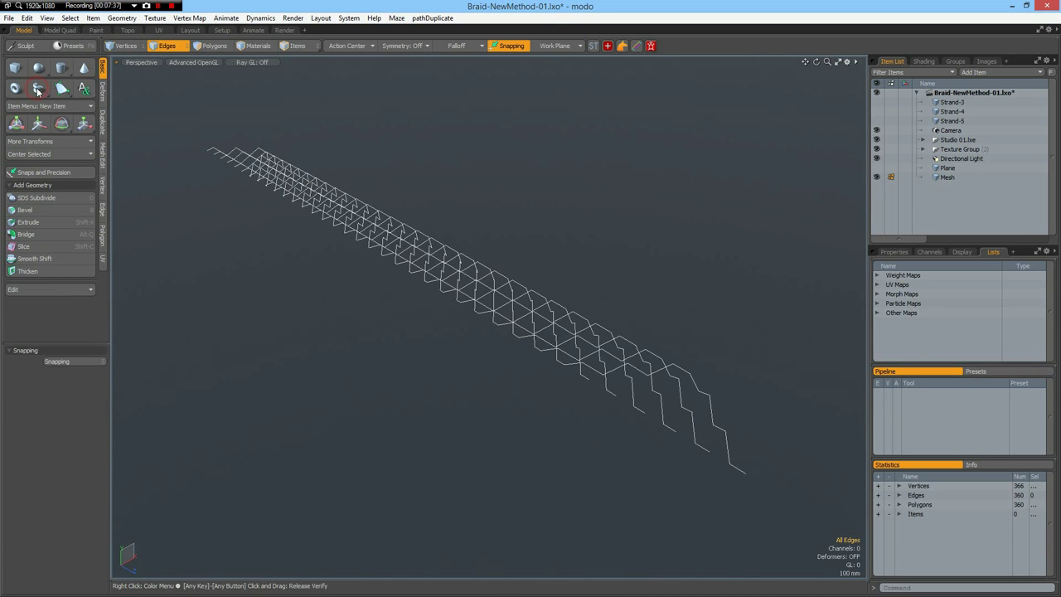
click(38, 88)
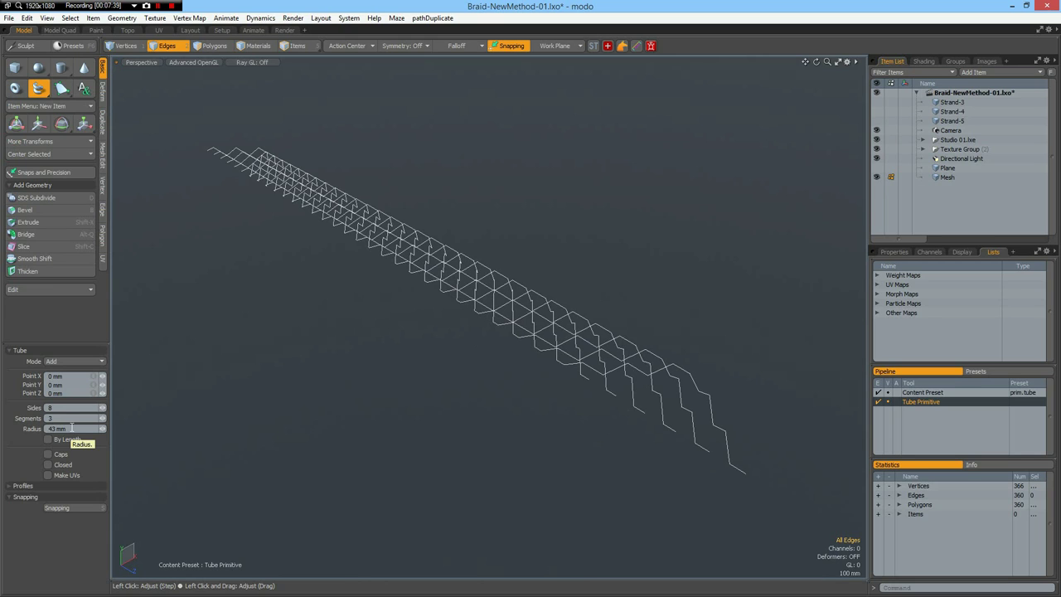
click(71, 429)
click(739, 478)
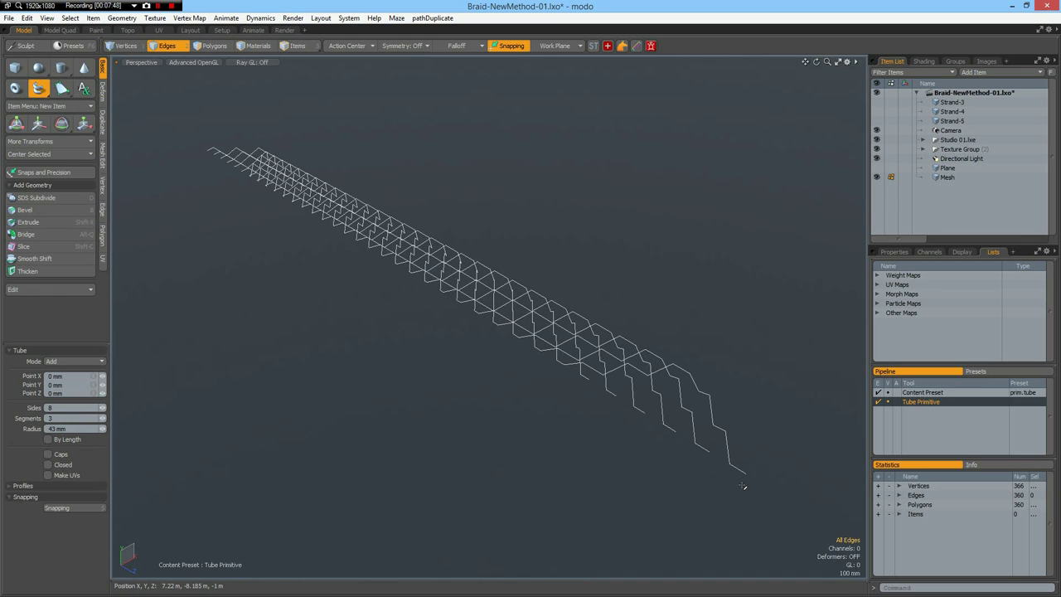
key(space)
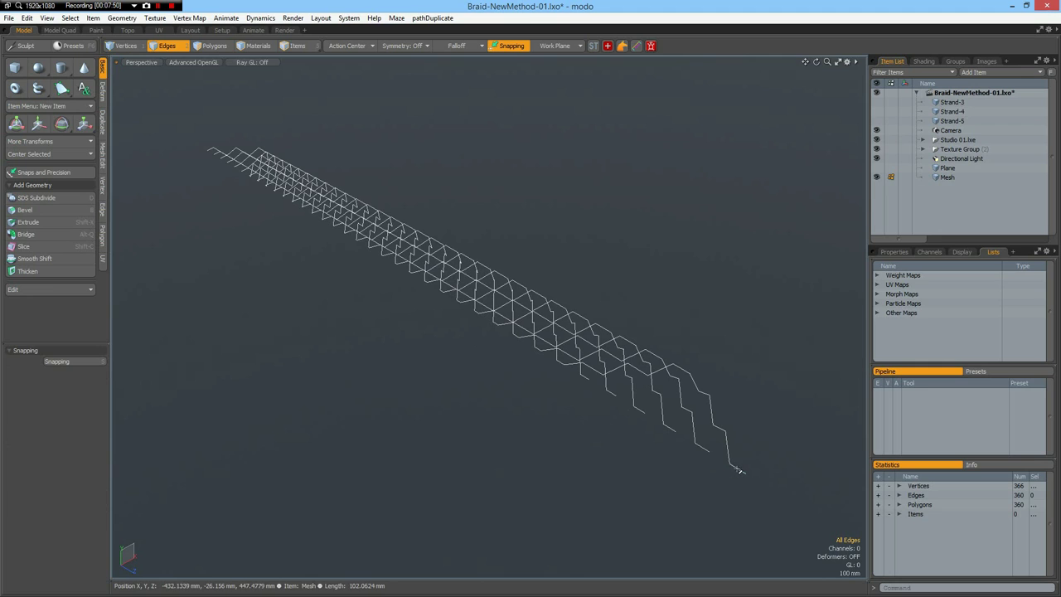
Select the full edge chains of all six strands and turn them into tubes with Quick Pipe.
double_click(740, 470)
key(shift)
shift+double_click(705, 449)
shift+double_click(671, 429)
shift+double_click(639, 411)
shift+double_click(613, 394)
shift+double_click(586, 378)
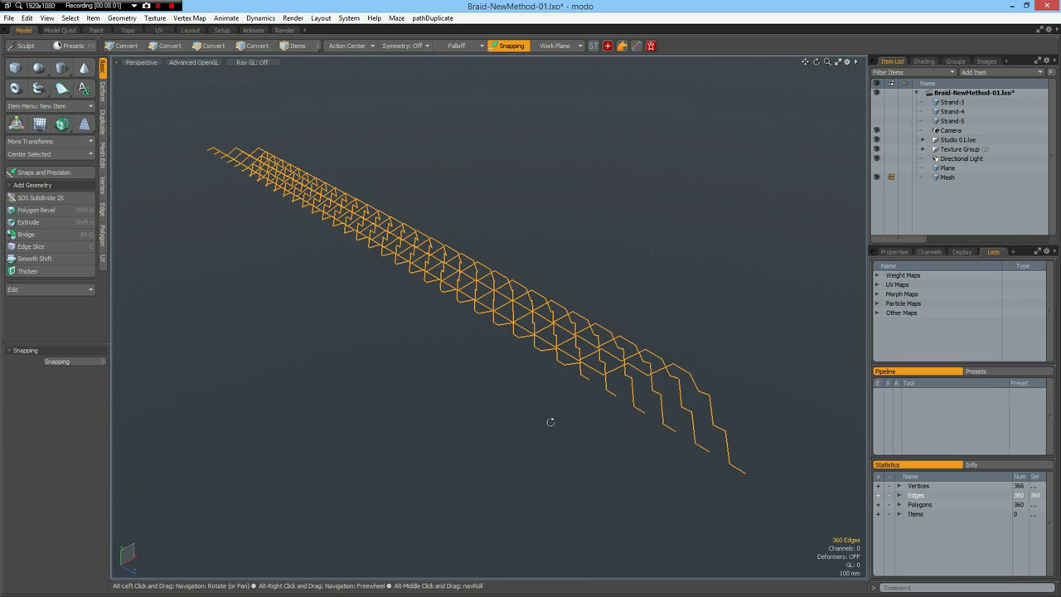
key(alt+1)
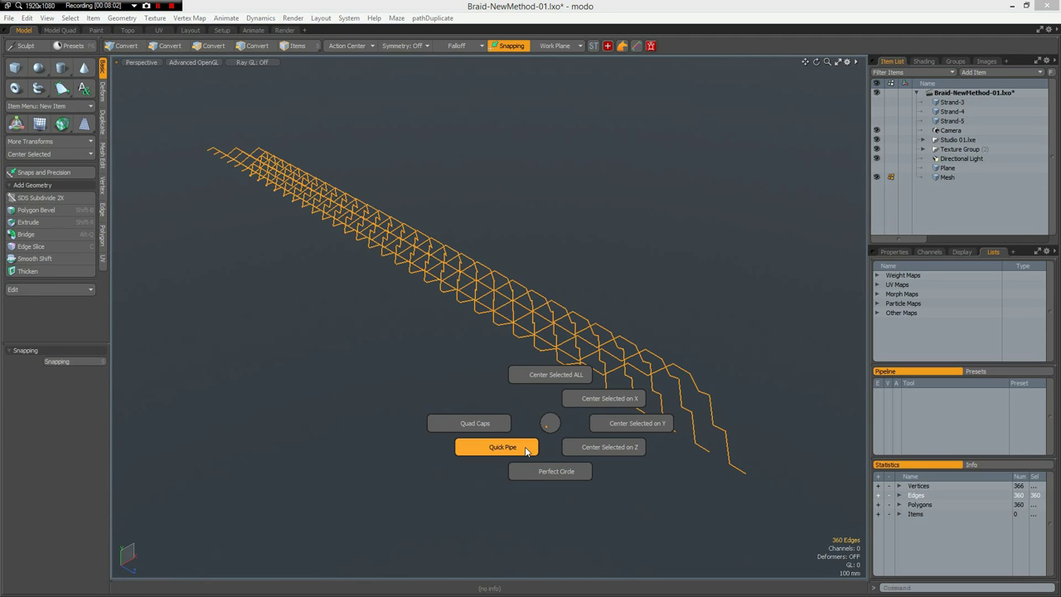
click(526, 450)
click(526, 448)
Convert the piped strands to smooth subdivision surfaces.
alt+drag(636, 304, 373, 314)
key(Tab)
alt+drag(689, 429, 493, 378)
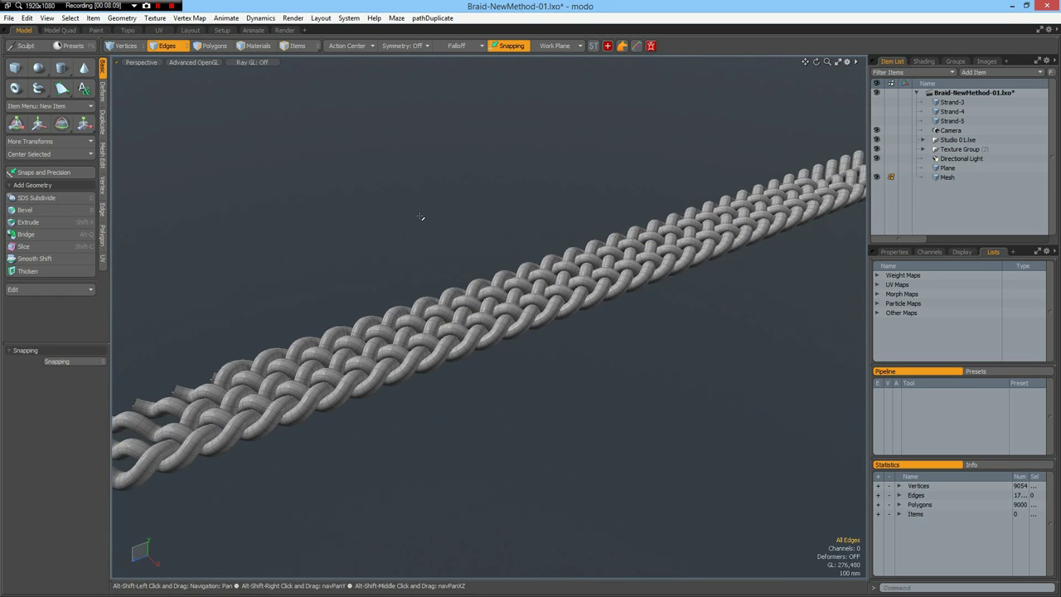
Switch to the Render layout and aim the render camera so the braid runs diagonally across the preview.
click(284, 30)
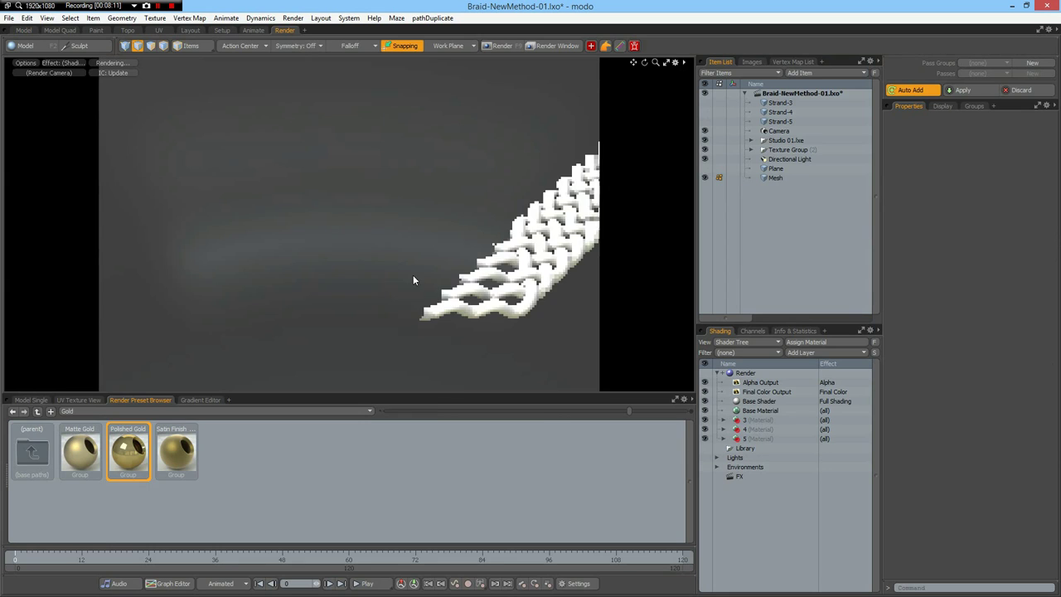
alt+shift+drag(444, 300, 514, 340)
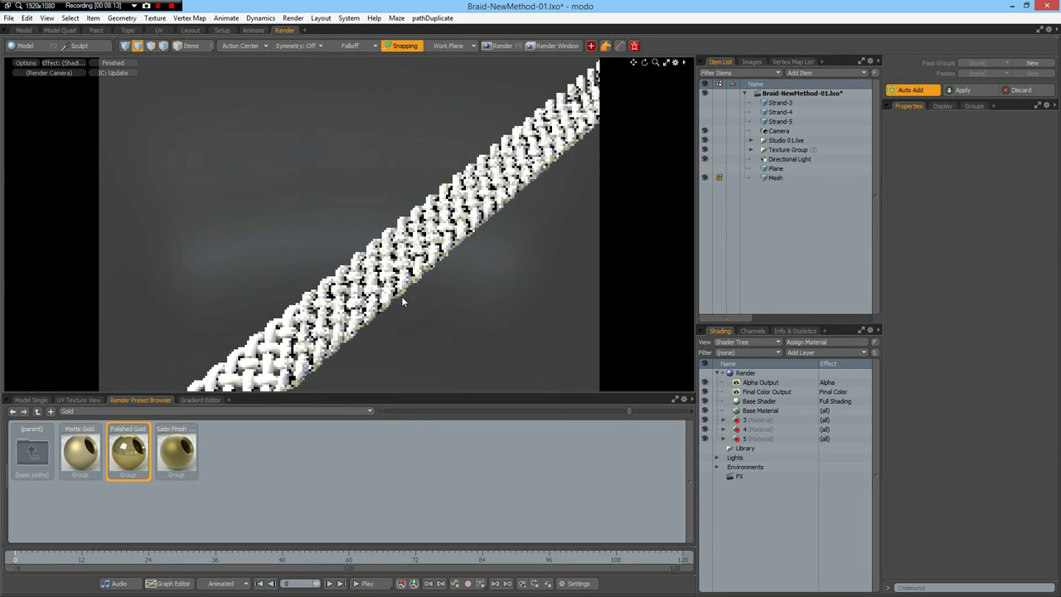
scroll(498, 323, up, 3)
alt+drag(464, 290, 315, 239)
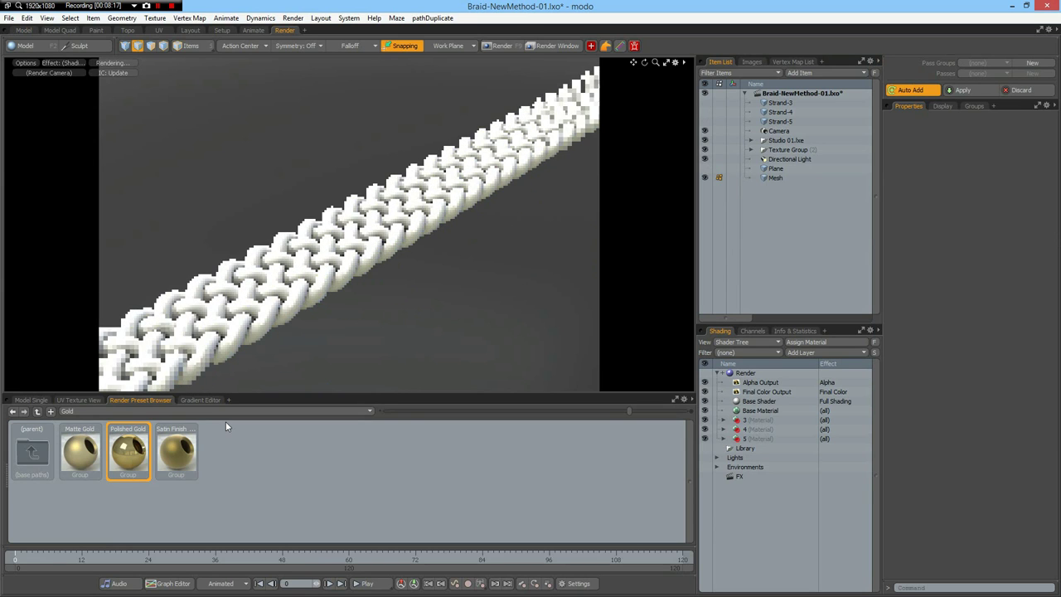
Apply the Polished Gold preset to the braid and render the image.
drag(145, 443, 206, 338)
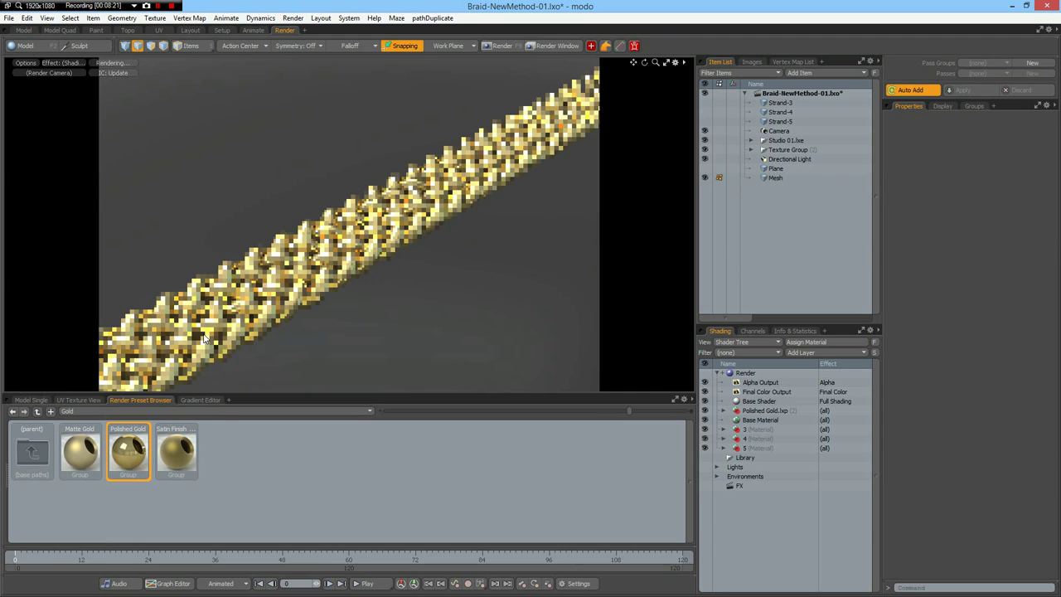
key(F9)
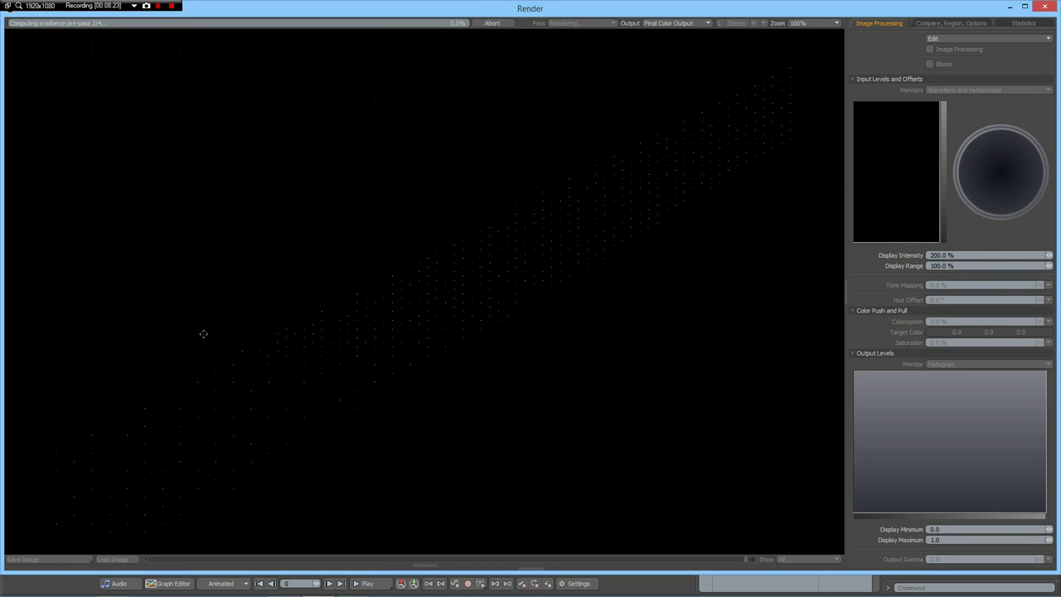